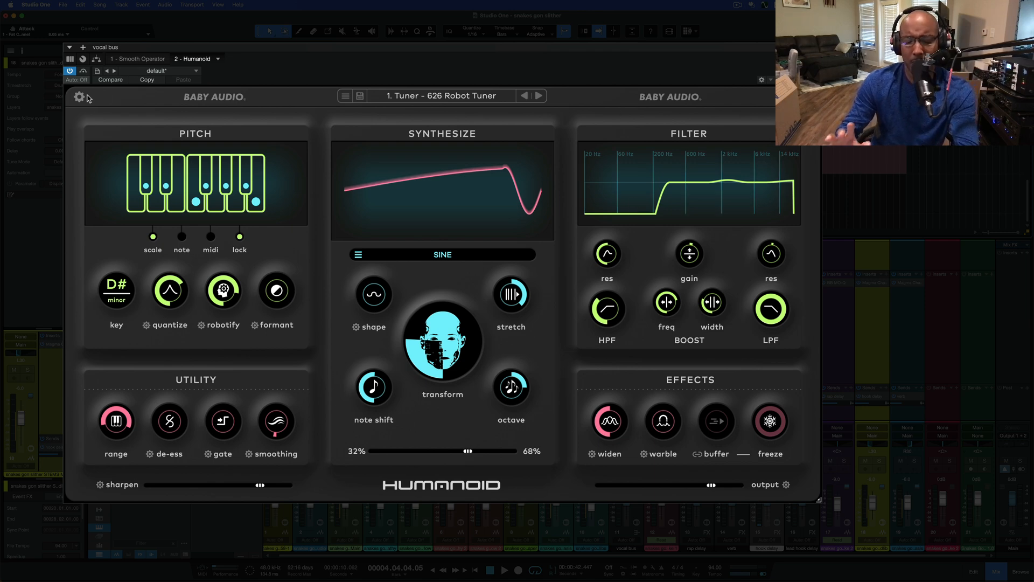
Try the light theme in the Humanoid settings, switch back to the dark theme and close the settings
click(78, 98)
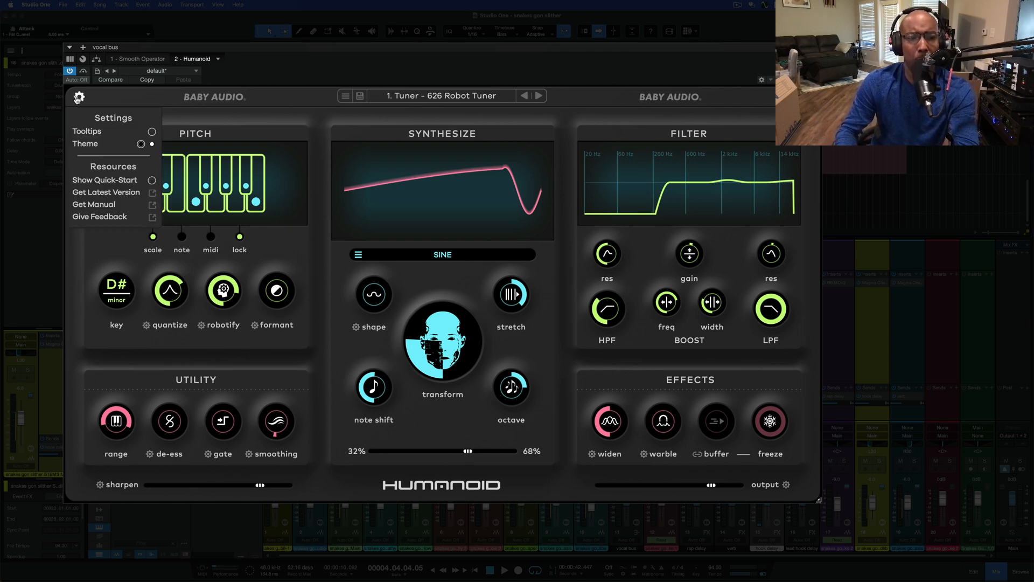
click(152, 144)
click(152, 145)
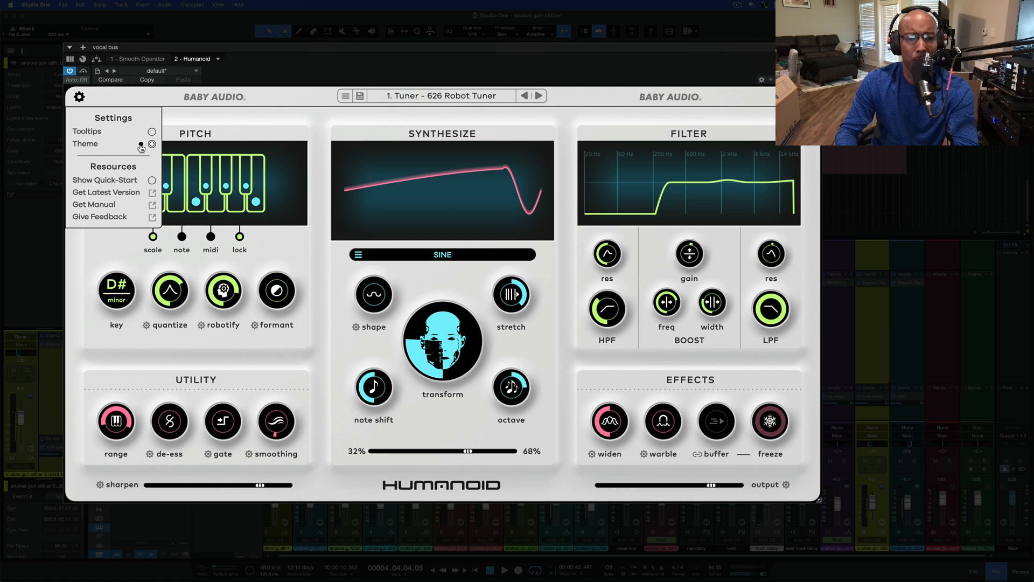
click(233, 117)
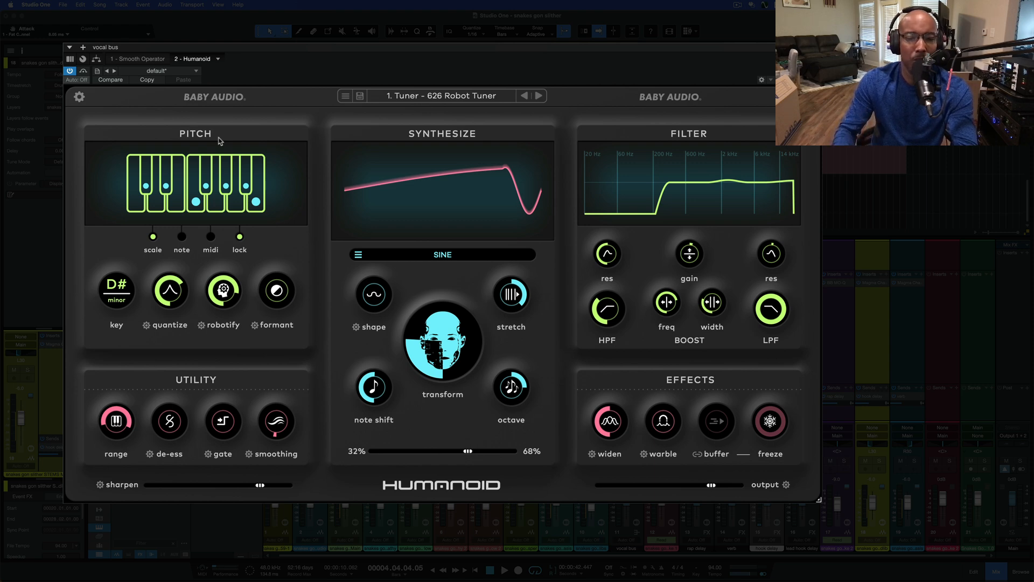
Try the note and midi pitch modes and return the pitch section to scale mode
click(180, 244)
click(210, 244)
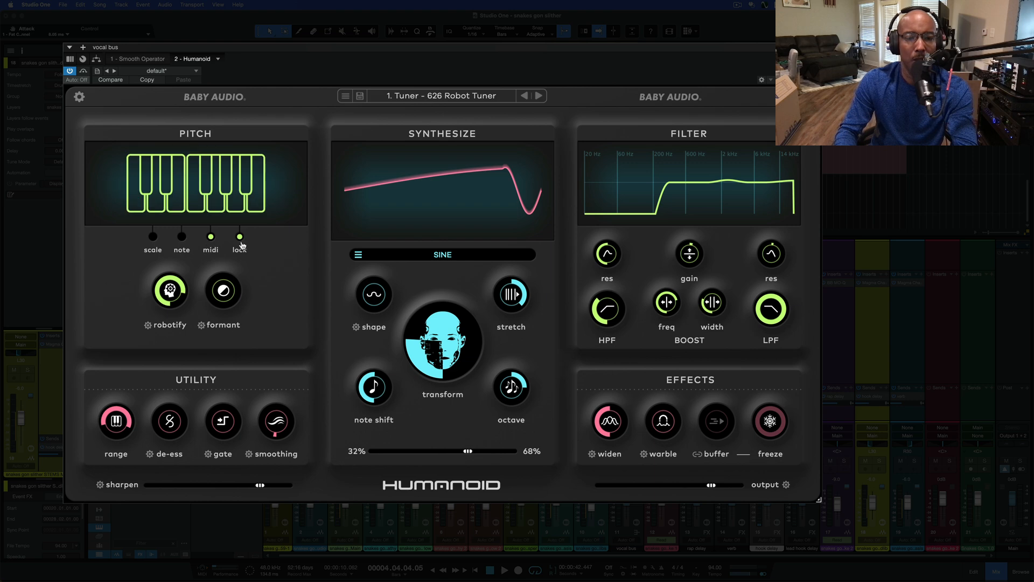
click(154, 239)
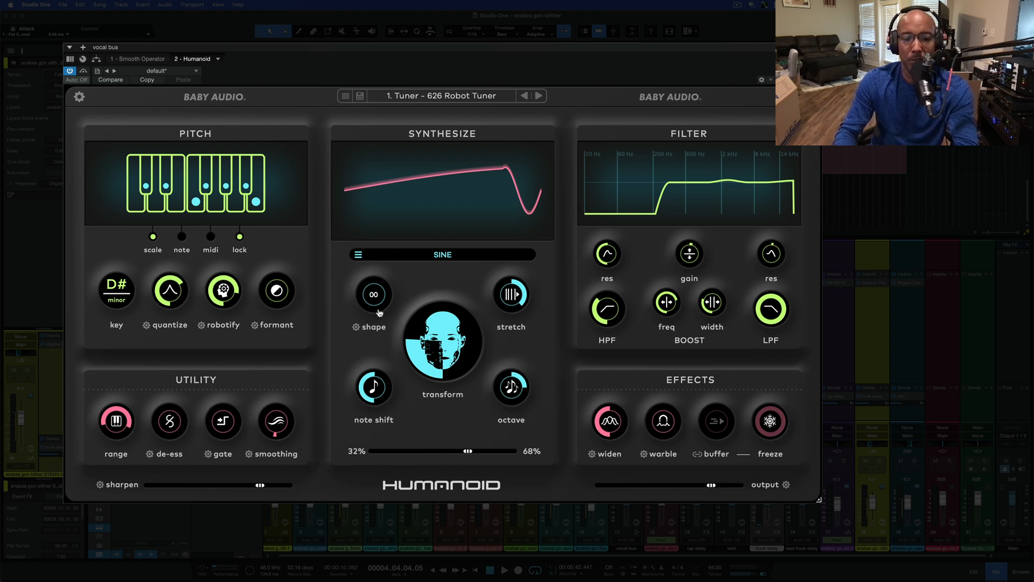
Raise the synthesizer's shape amount slightly and browse the full waveform library with Sine selected
mouse_move(379, 312)
mouse_down()
mouse_move(382, 241)
mouse_move(379, 296)
mouse_up()
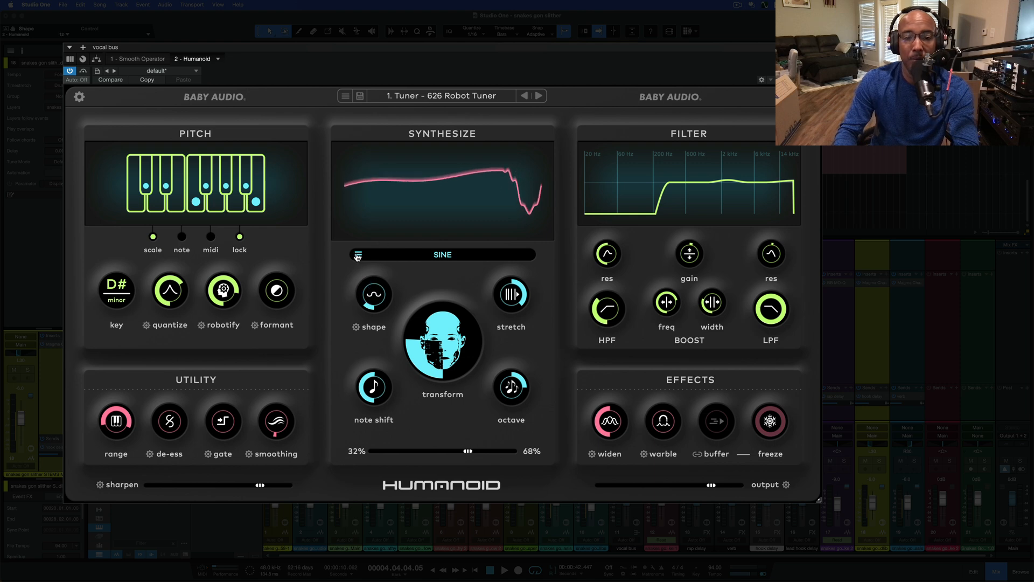
click(358, 255)
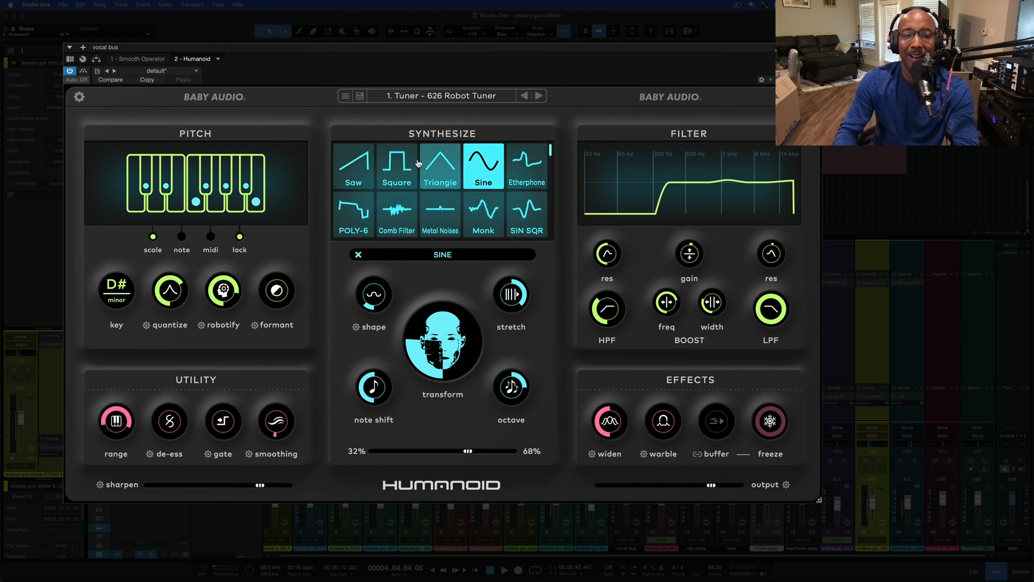
scroll(516, 179, down, 8)
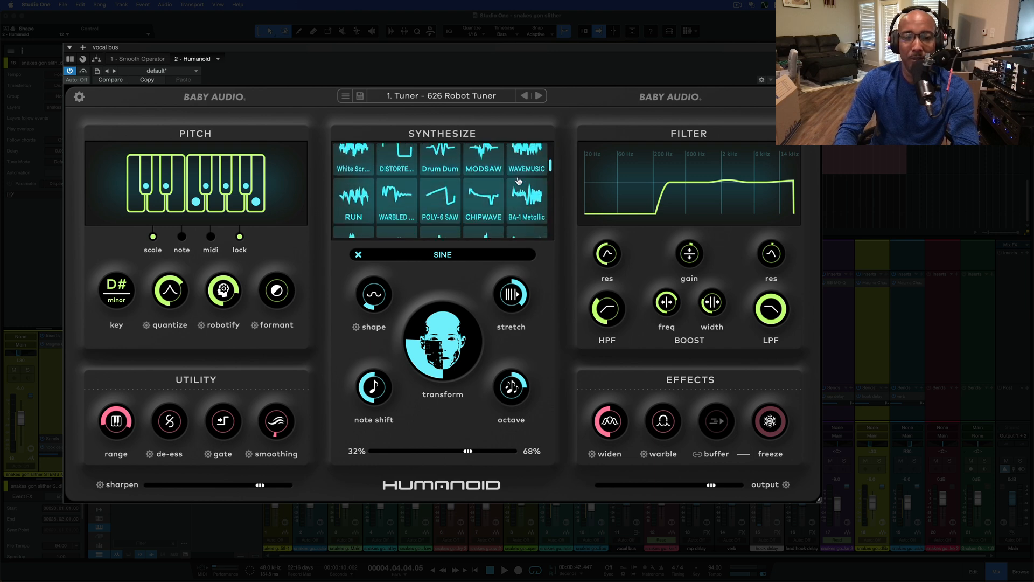
scroll(501, 187, down, 5)
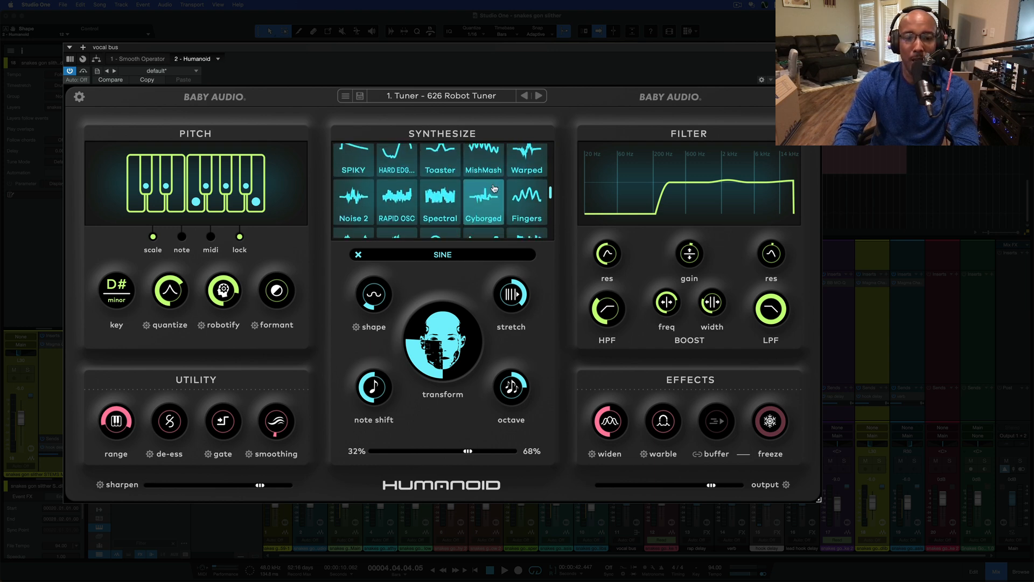
scroll(494, 189, down, 2)
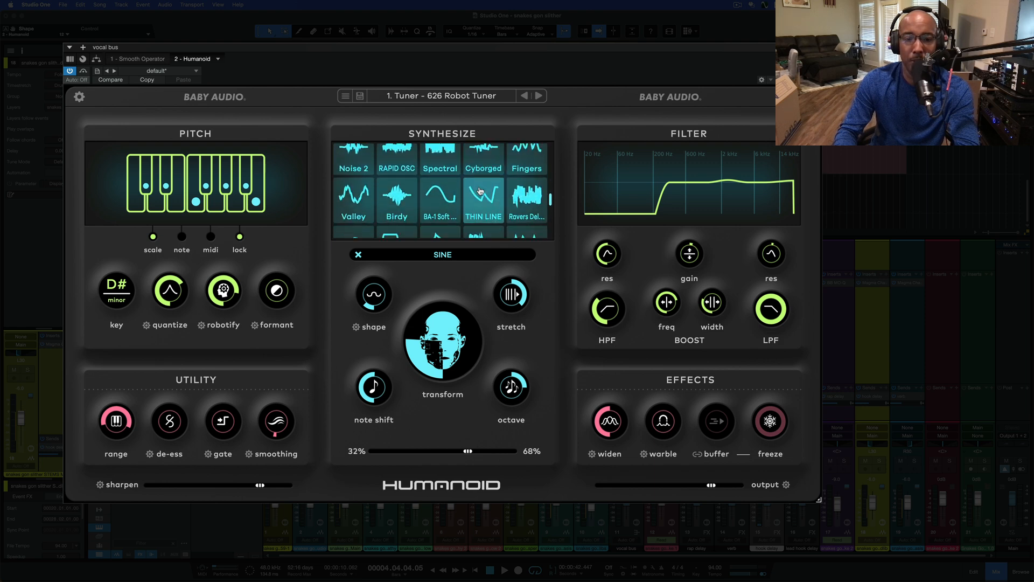
scroll(480, 191, down, 5)
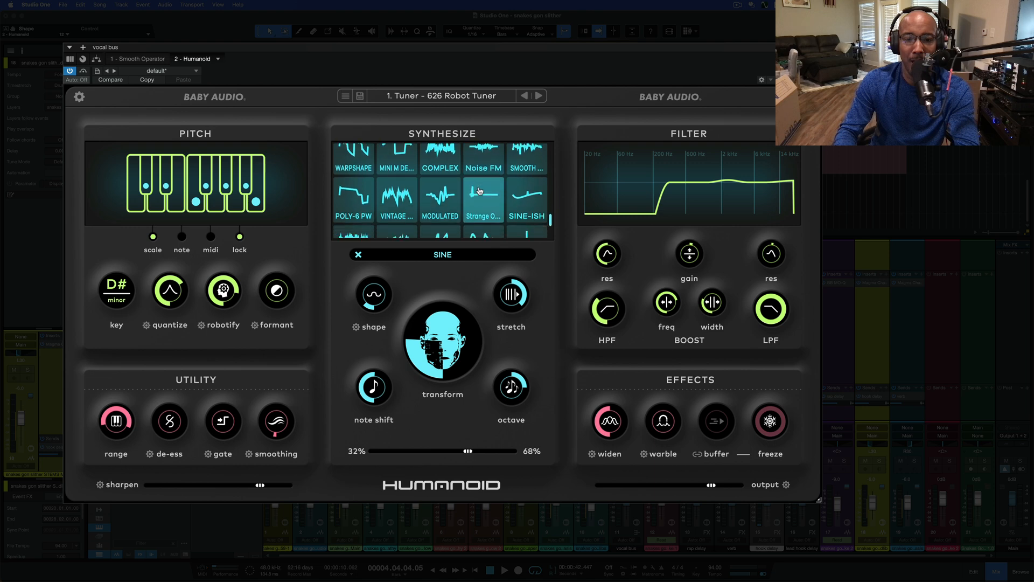
scroll(480, 190, up, 8)
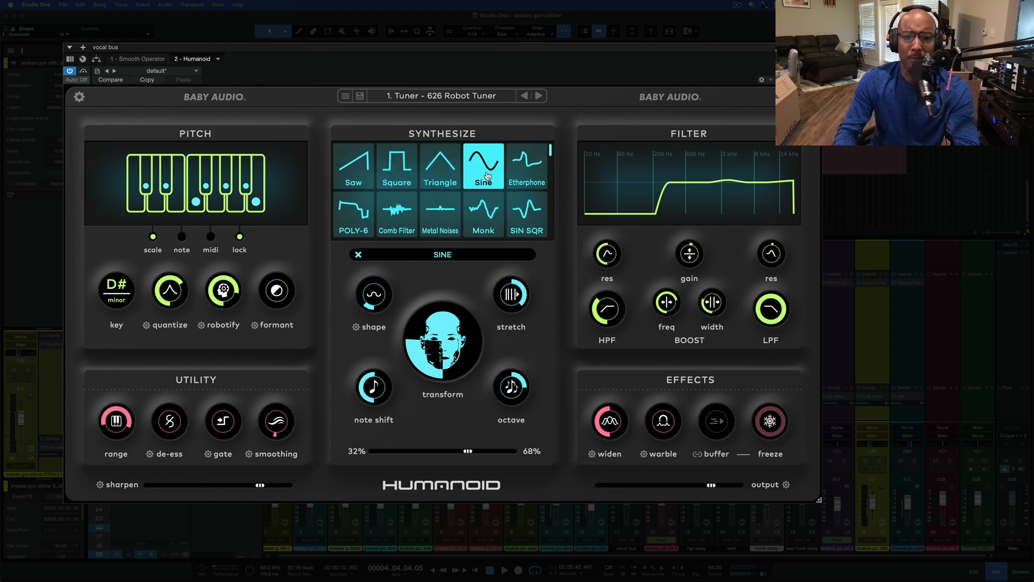
Try a higher transform amount, restore it, and set the synthesizer mix to 54% / 46%
drag(417, 343, 423, 271)
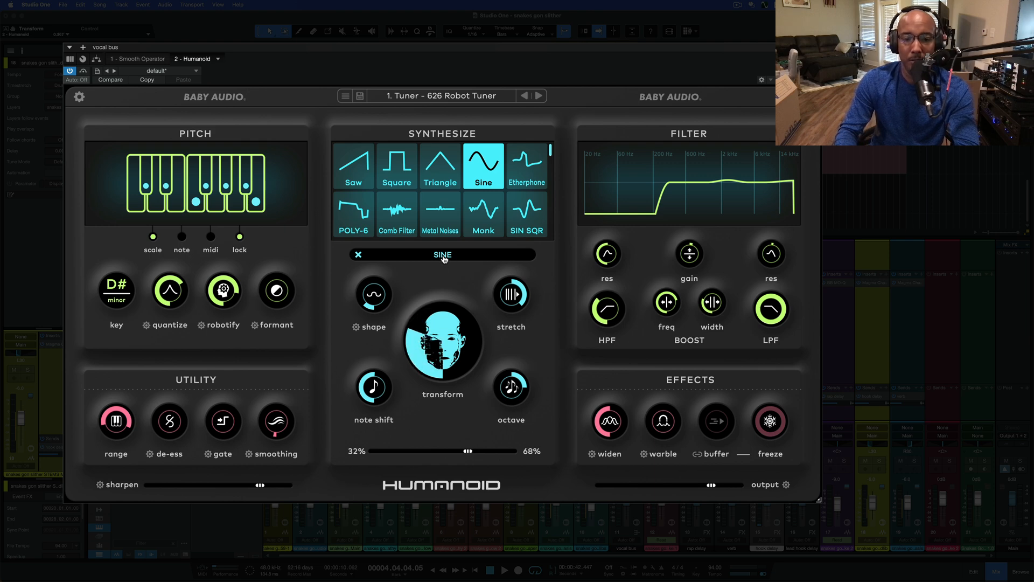
mouse_move(422, 339)
mouse_down()
mouse_move(420, 353)
mouse_move(417, 341)
mouse_move(433, 345)
mouse_up()
mouse_move(510, 311)
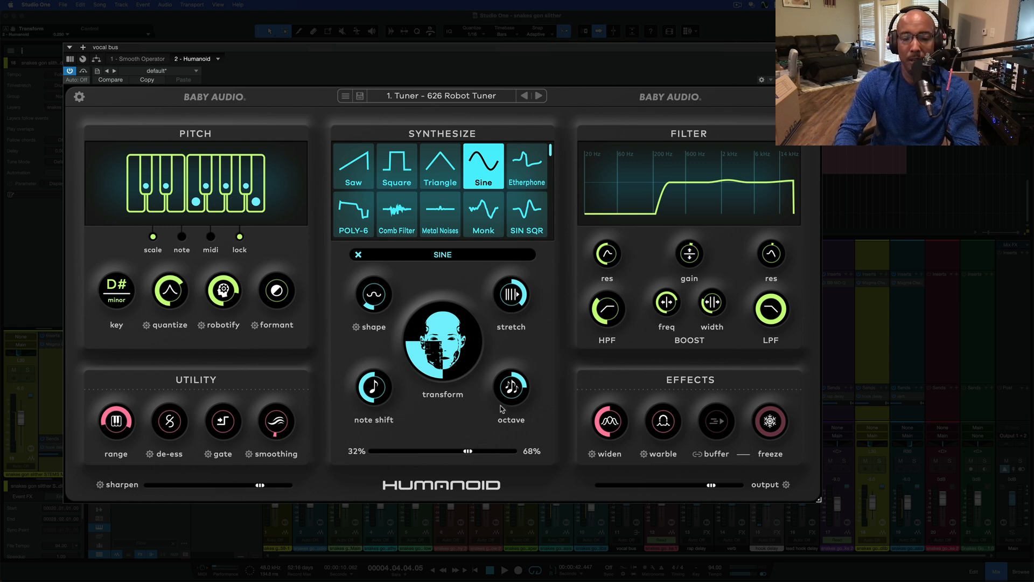
drag(468, 450, 436, 451)
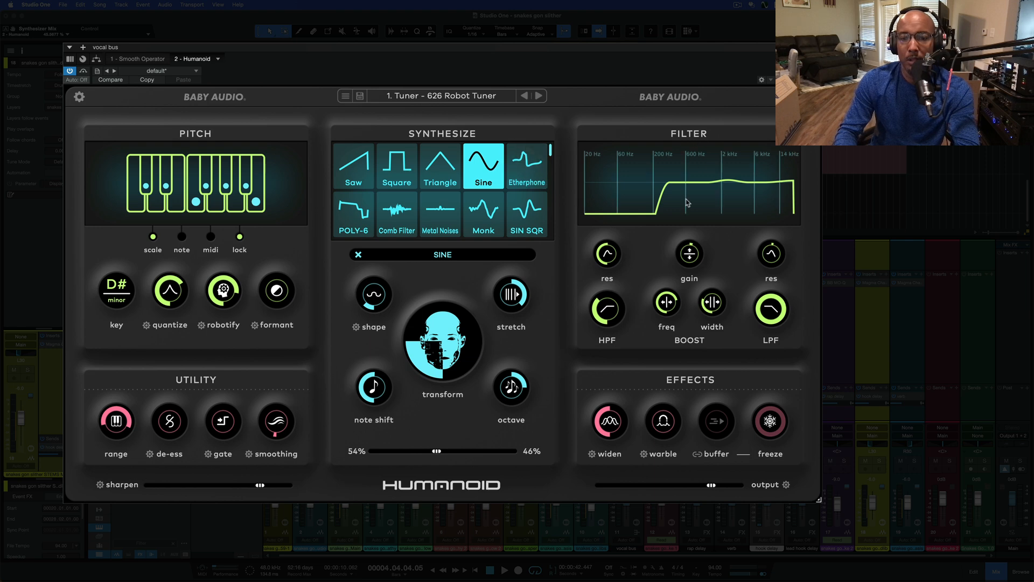
Inspect the low-pass filter and freeze controls, and nudge the output gain up slightly
mouse_move(767, 312)
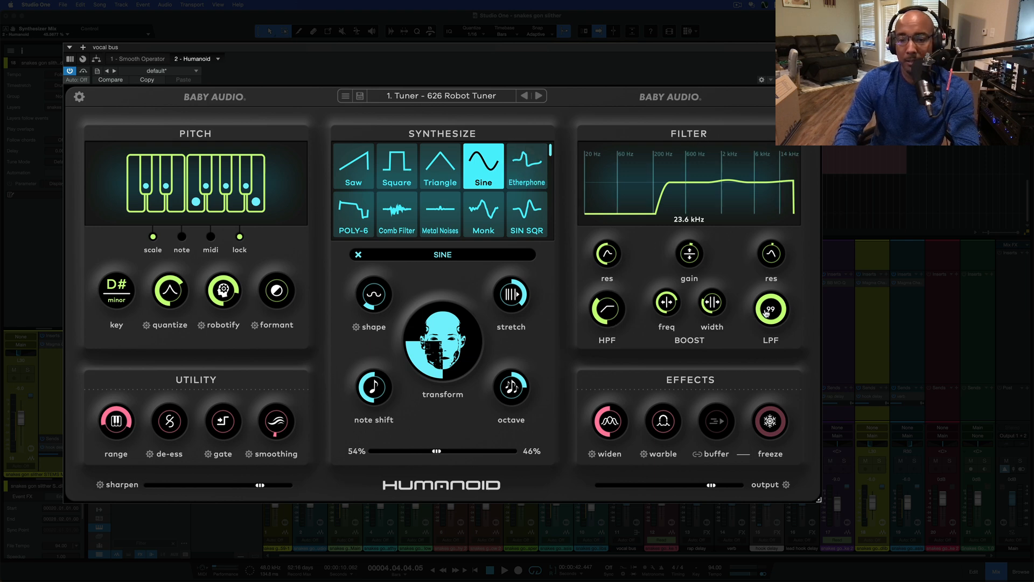
mouse_move(769, 258)
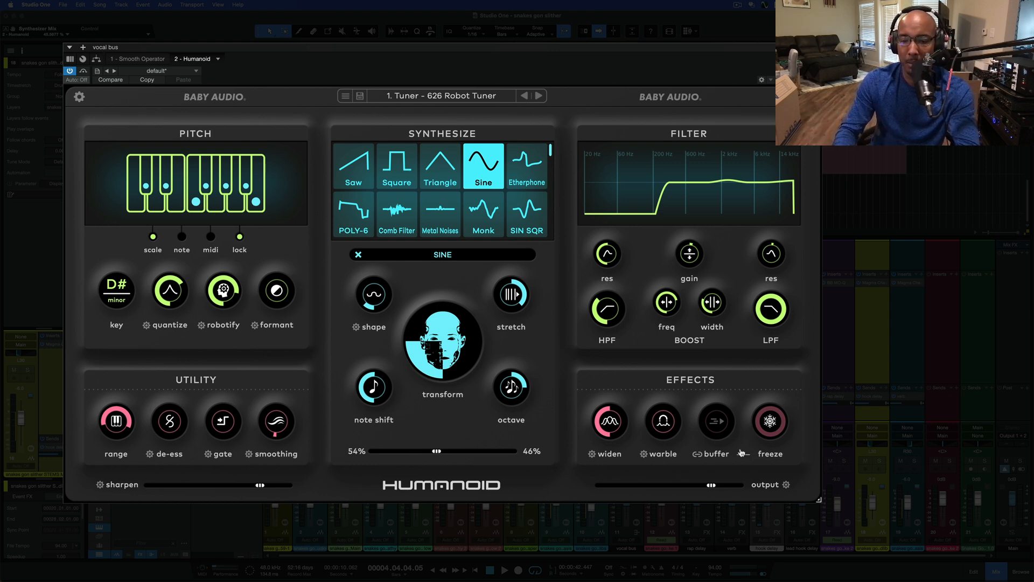
click(768, 440)
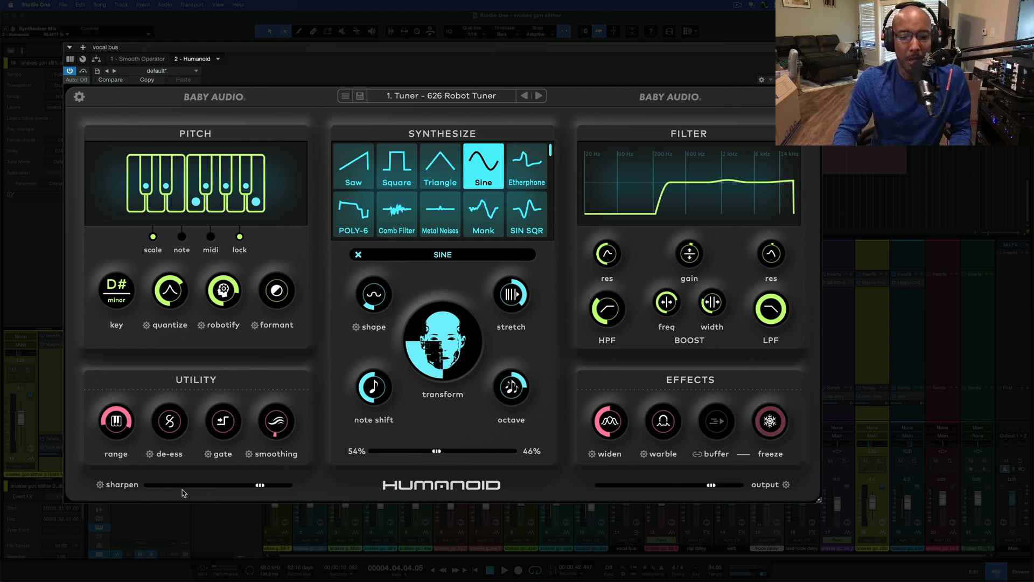
mouse_move(710, 488)
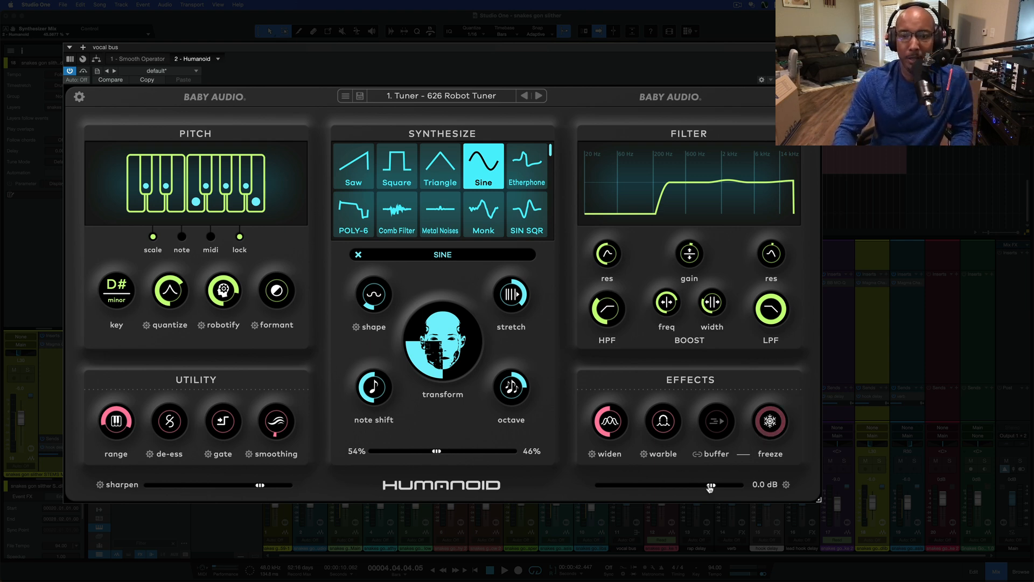
drag(710, 487, 711, 486)
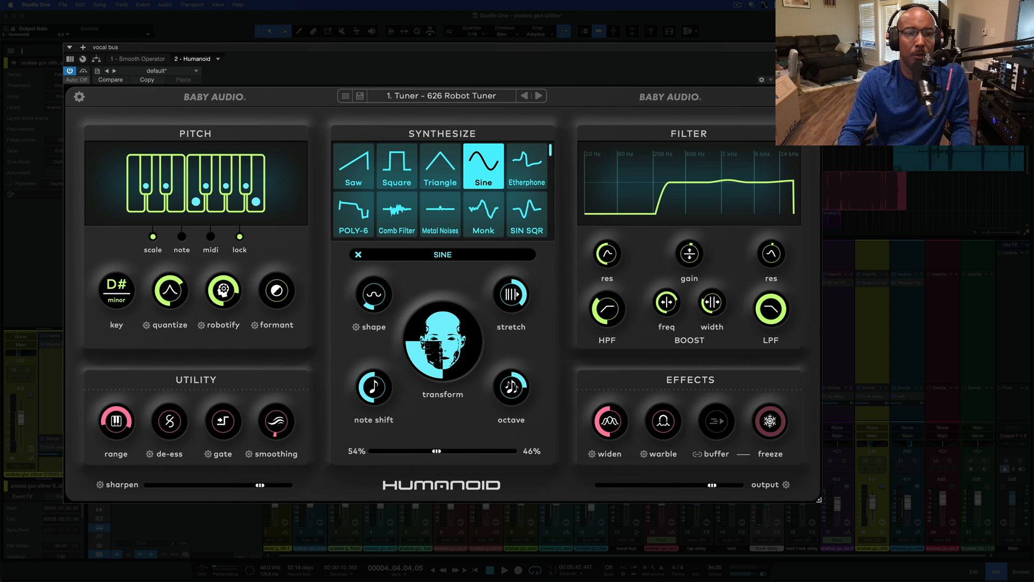
Bypass Humanoid and play back the unprocessed vocals, moving the plugin window down to reveal the tracks
click(84, 72)
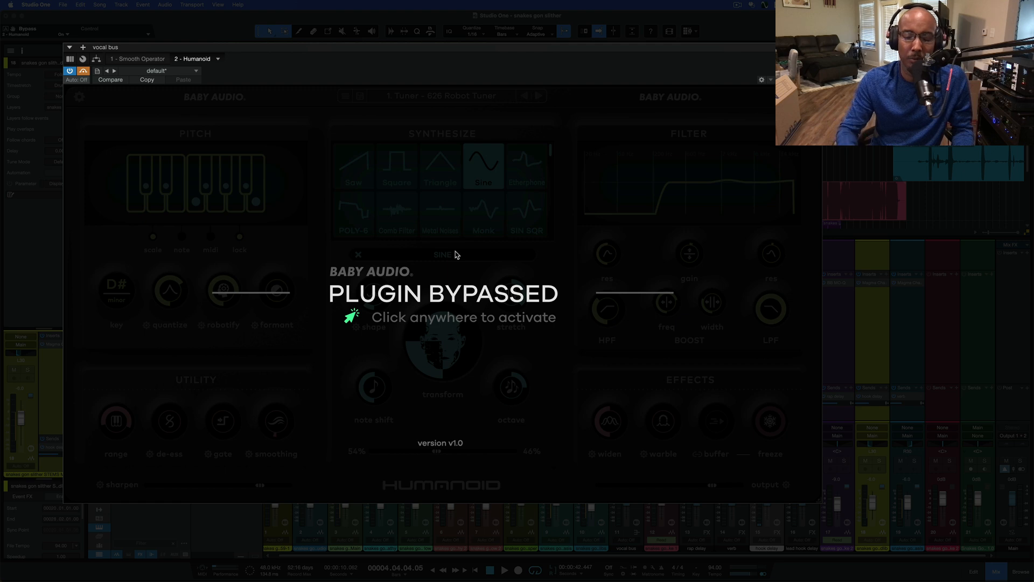
key(space)
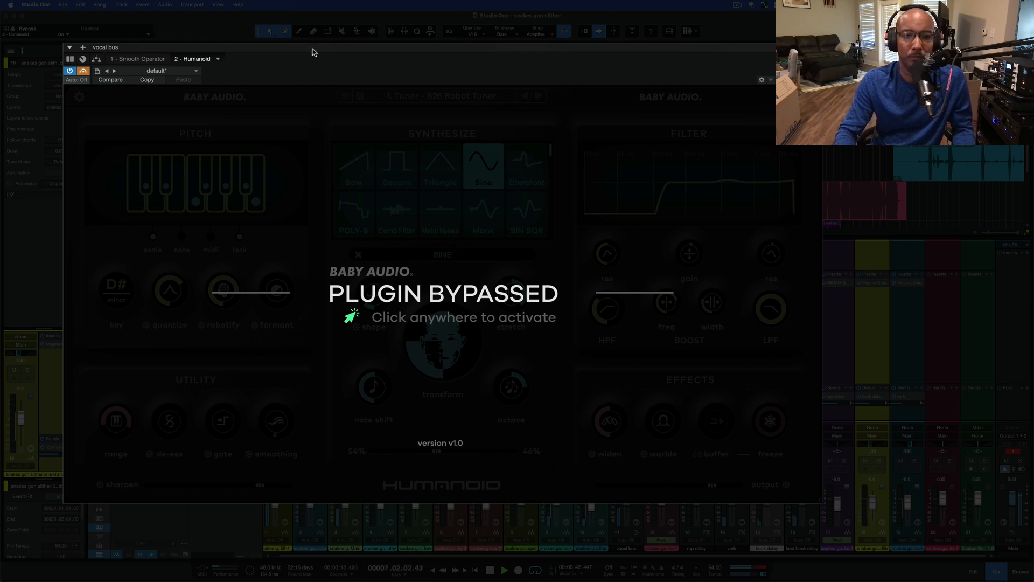
drag(325, 53, 339, 110)
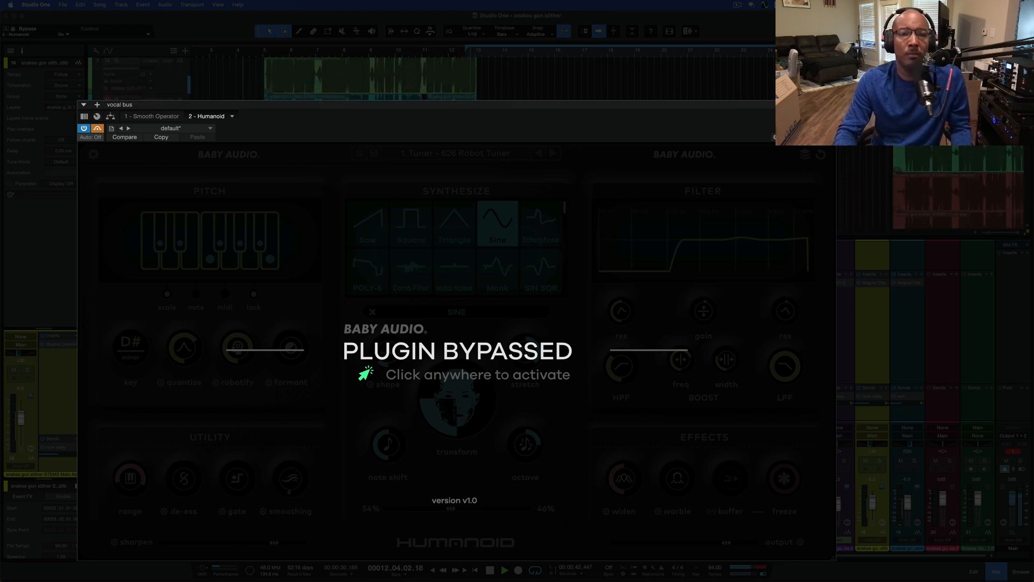
key(space)
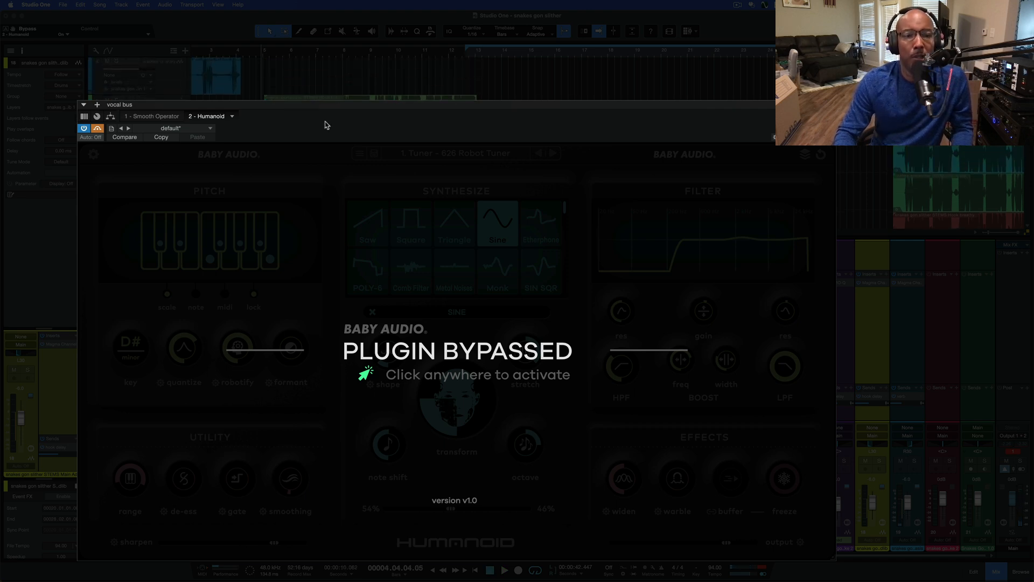
Close the hook track's Magma channel strip, reopen Humanoid from the vocal bus inserts and reactivate it
click(332, 98)
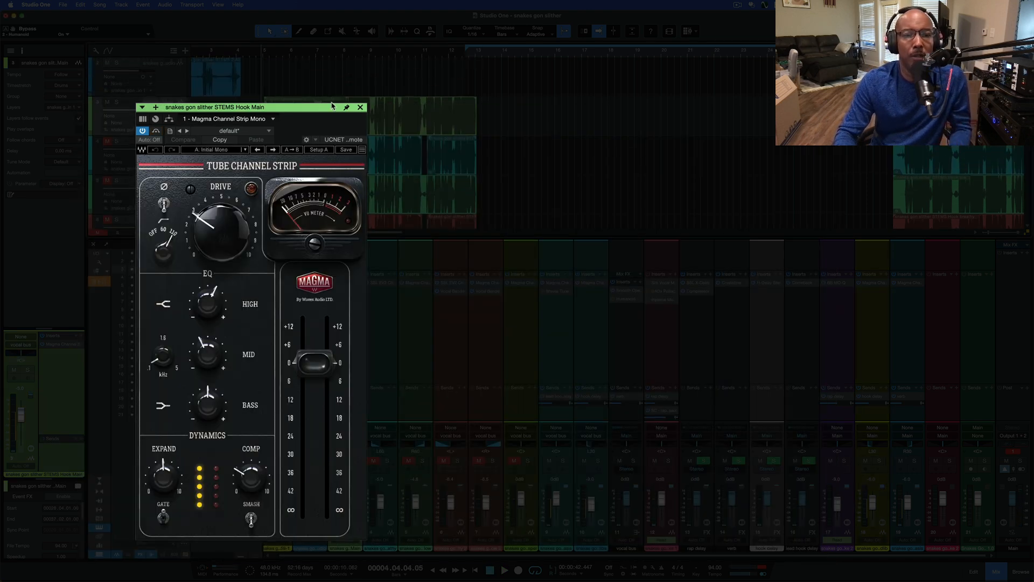
click(360, 107)
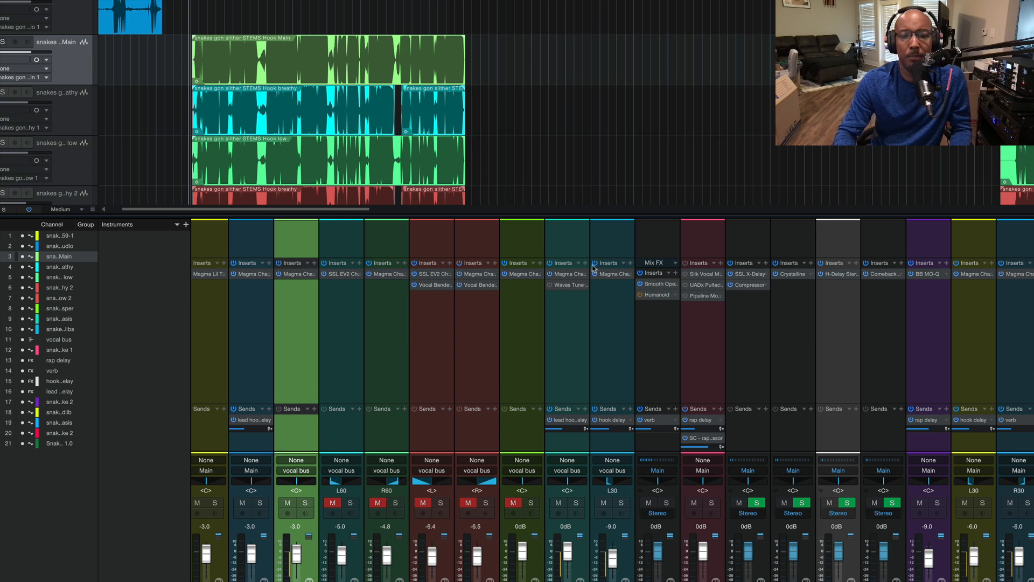
click(653, 296)
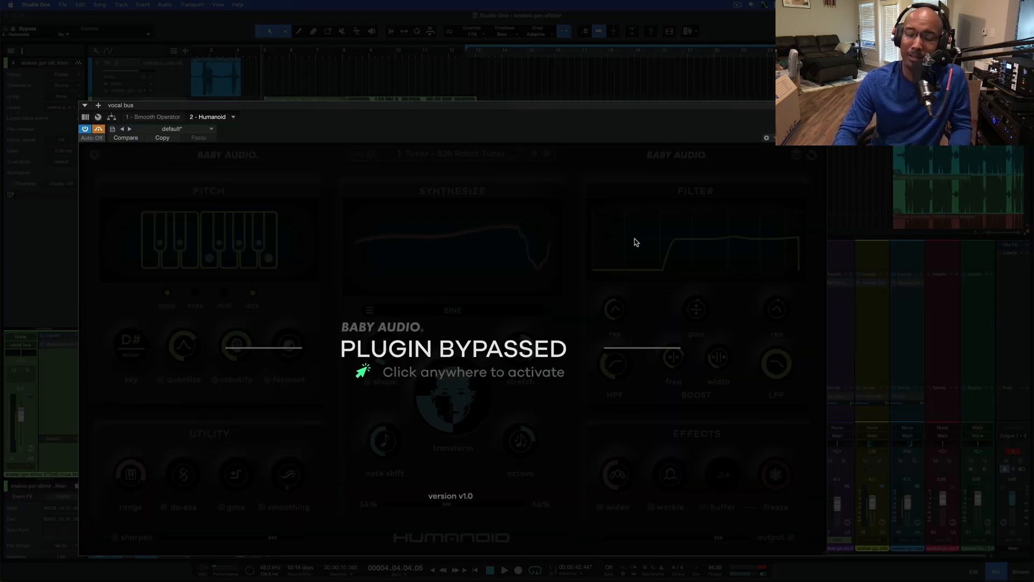
click(554, 208)
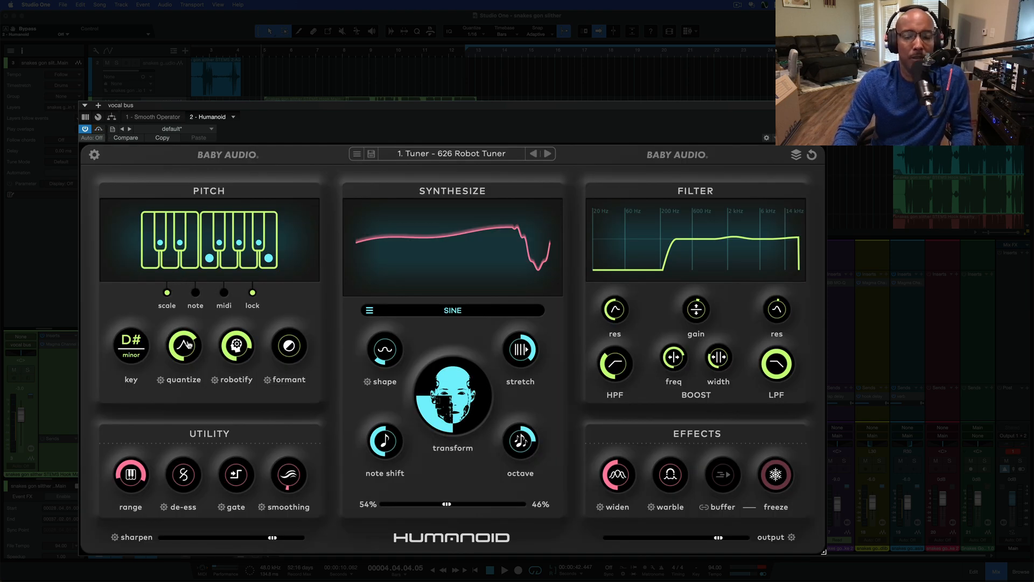
Set the synthesizer mix to 100% / 0%, play back the tuned vocals and nudge the formant slightly
drag(446, 504, 362, 505)
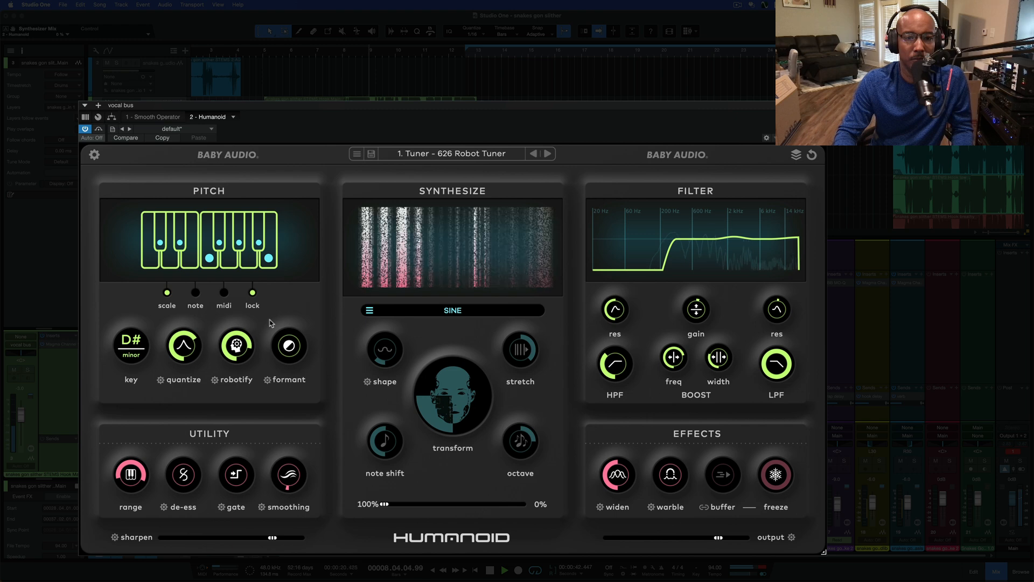
key(space)
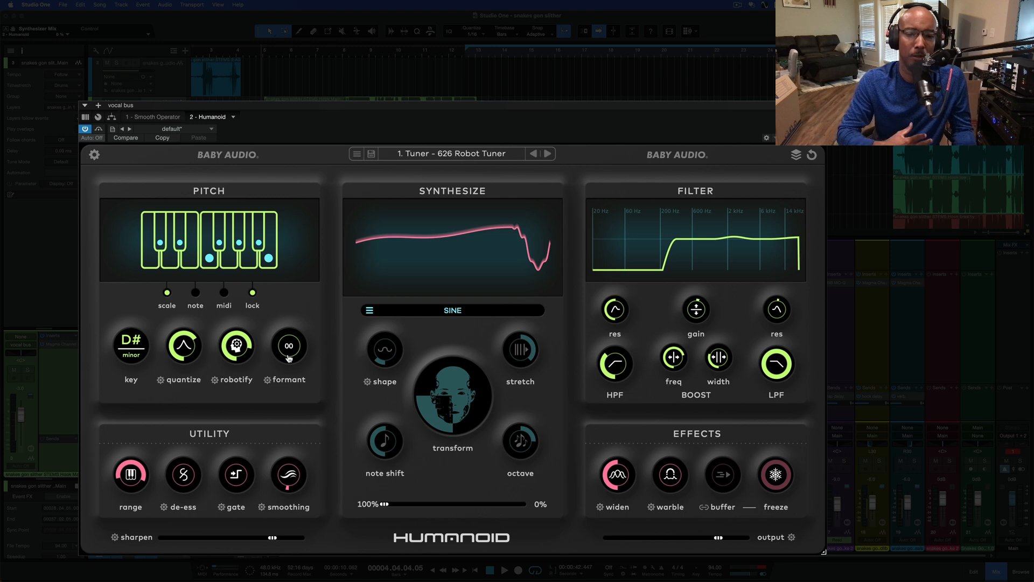
drag(289, 358, 289, 356)
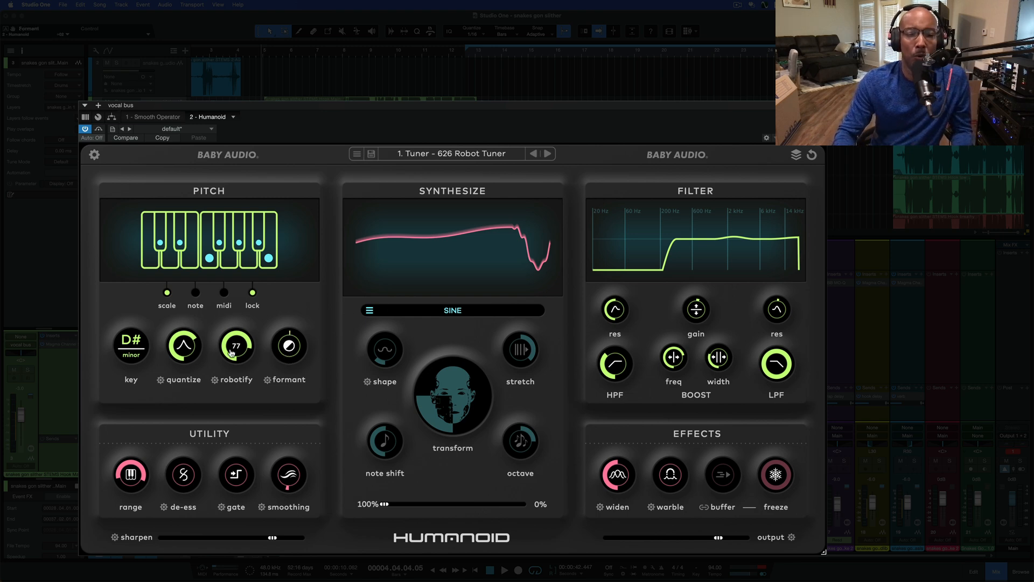
Inspect the calibration settings of the robotify and quantize controls, ending on the robotify calibration
click(215, 380)
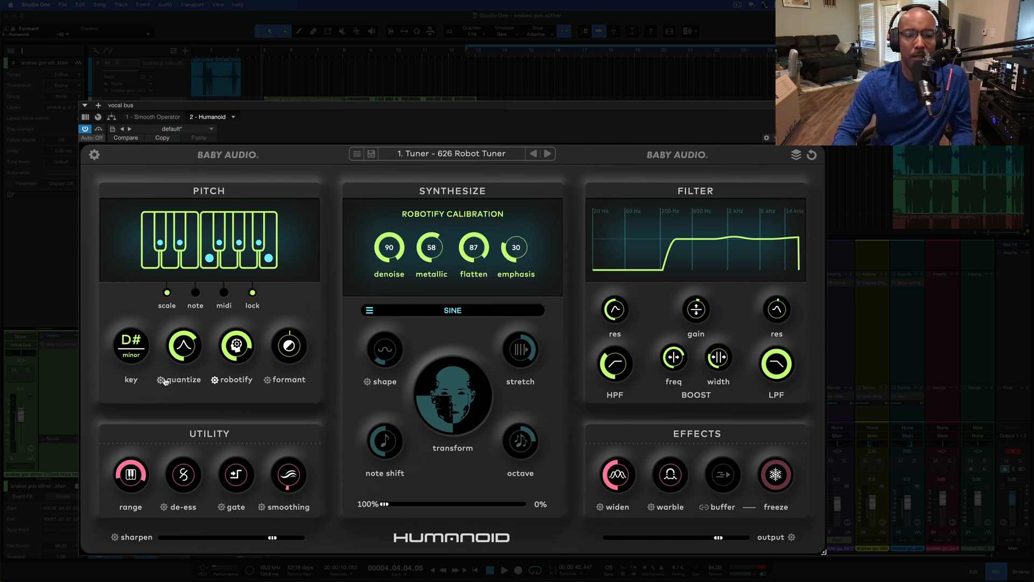
click(161, 379)
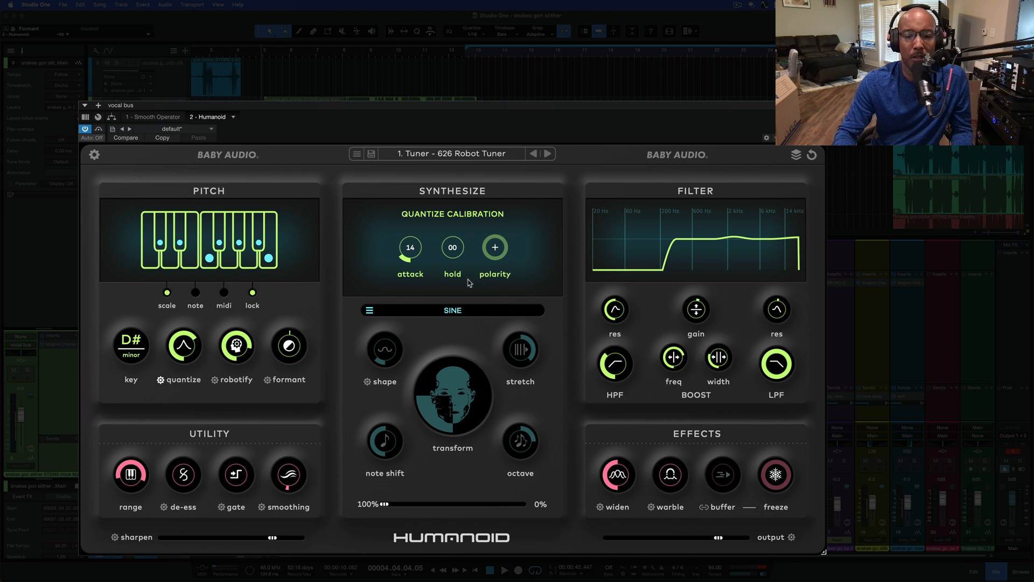
click(215, 379)
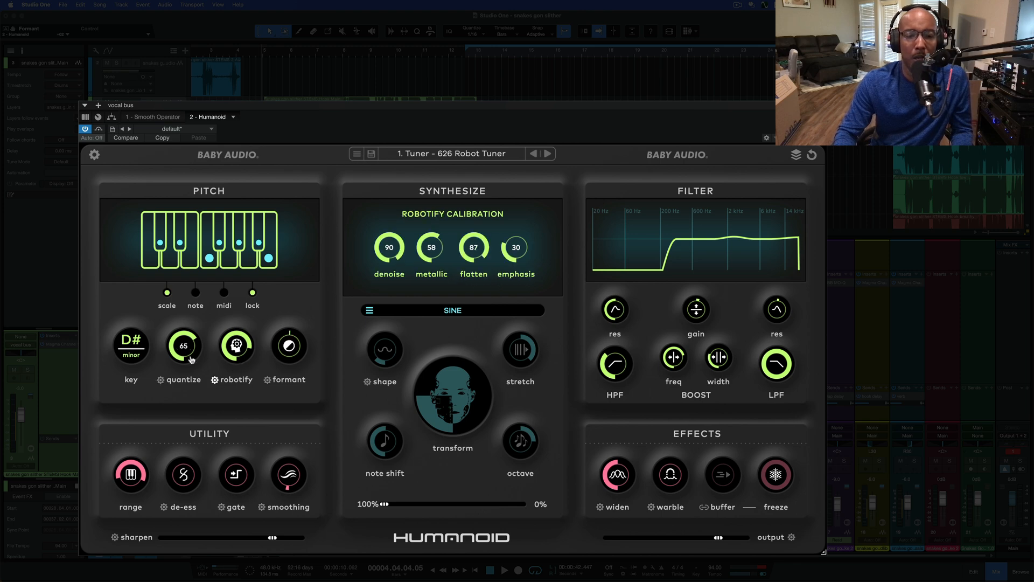
Lower robotify to 24, raise quantize to 94, and play back the vocals
mouse_move(228, 355)
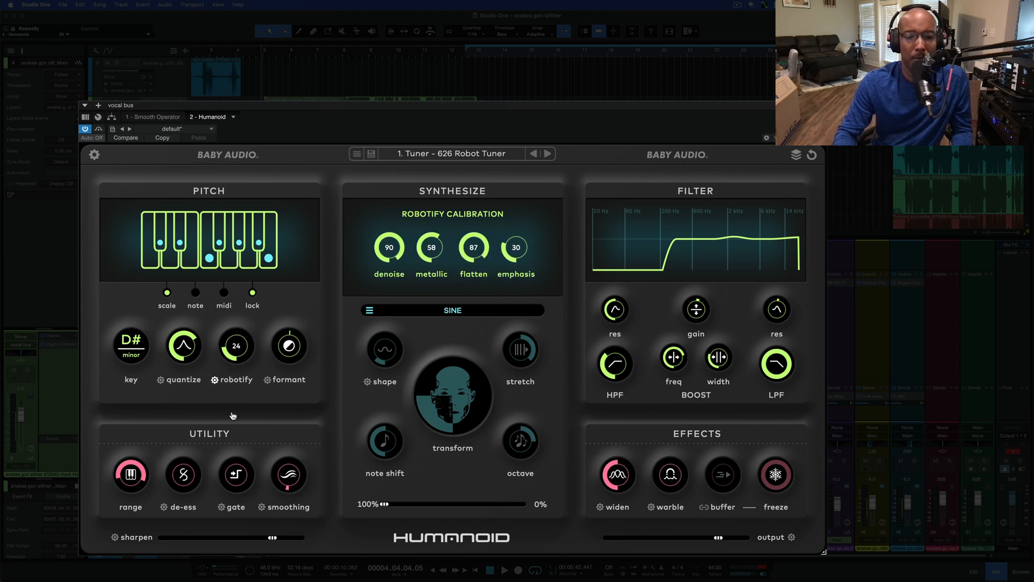
mouse_move(170, 351)
drag(169, 338, 168, 319)
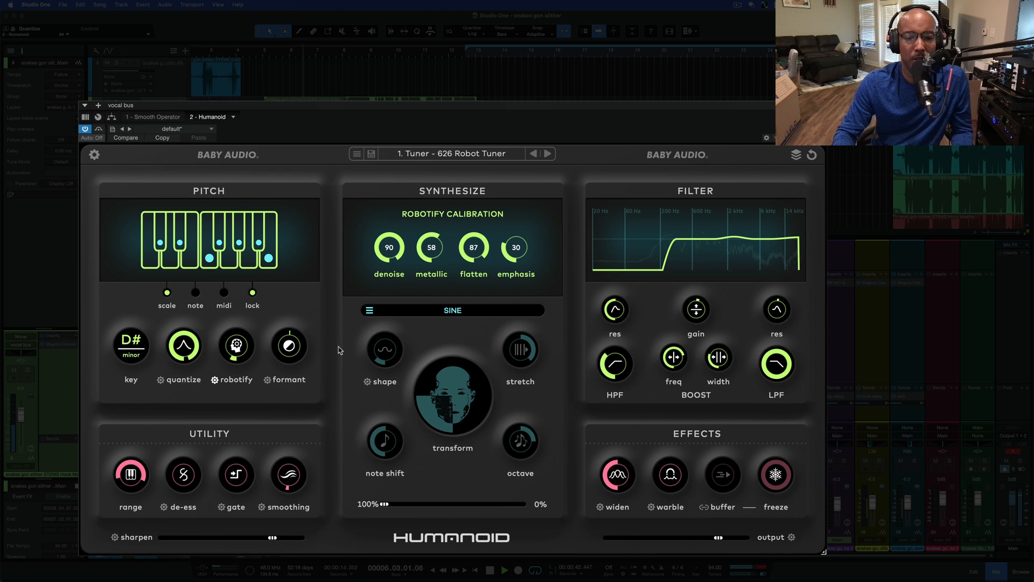
mouse_move(186, 360)
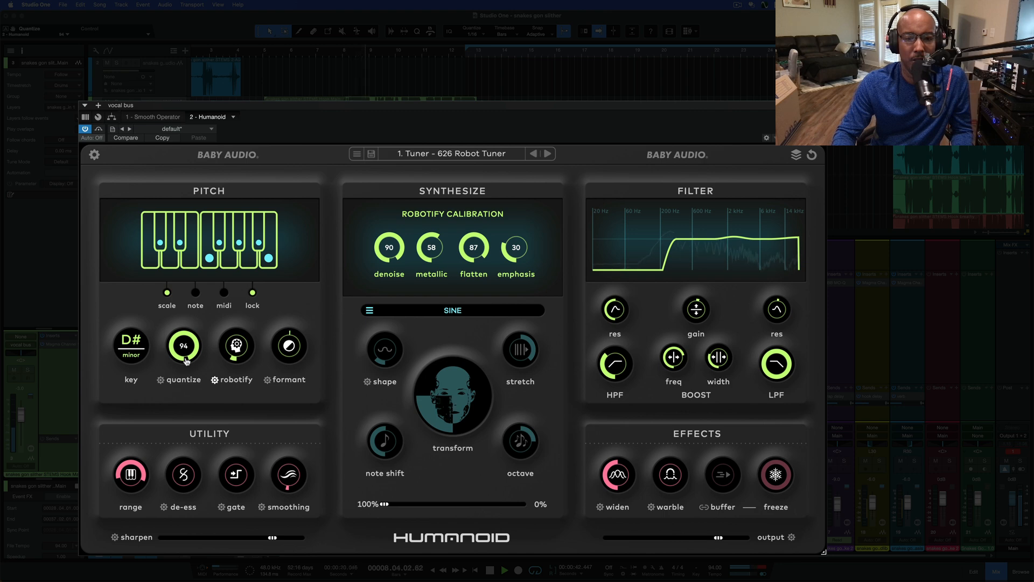
key(space)
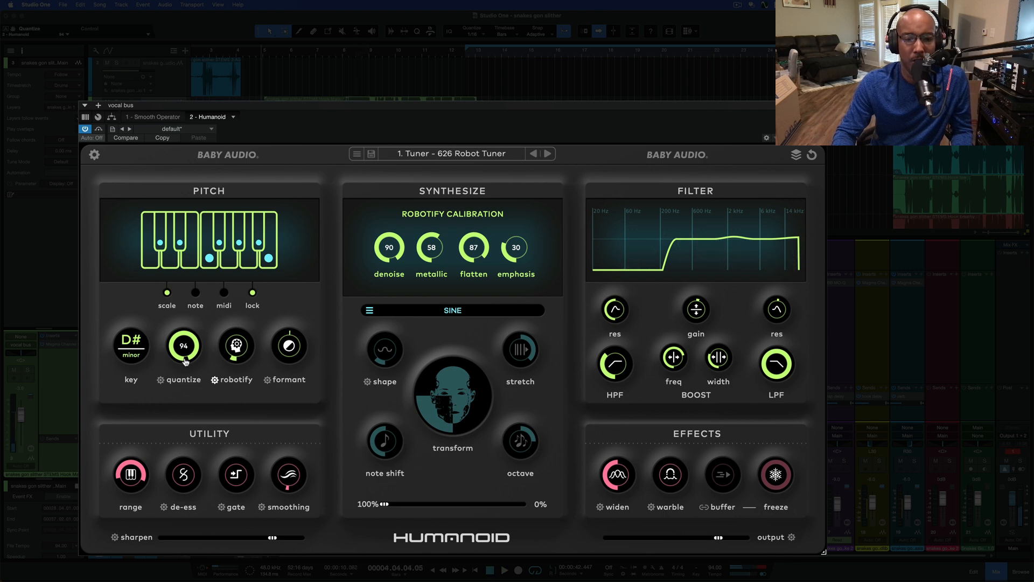
Raise robotify to its maximum, lower quantize to 50, and play back the vocals
drag(235, 347, 230, 271)
key(space)
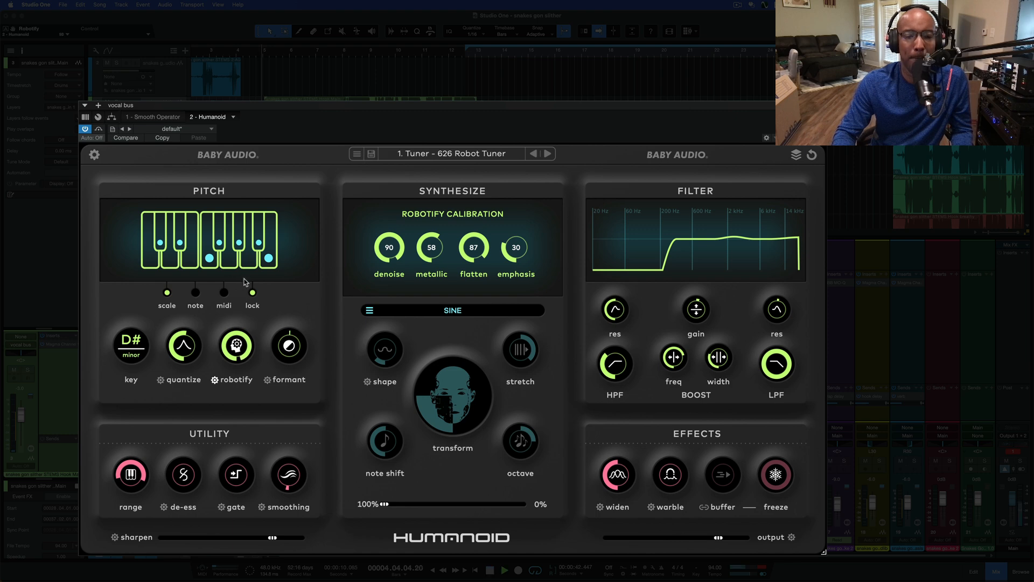
mouse_move(245, 353)
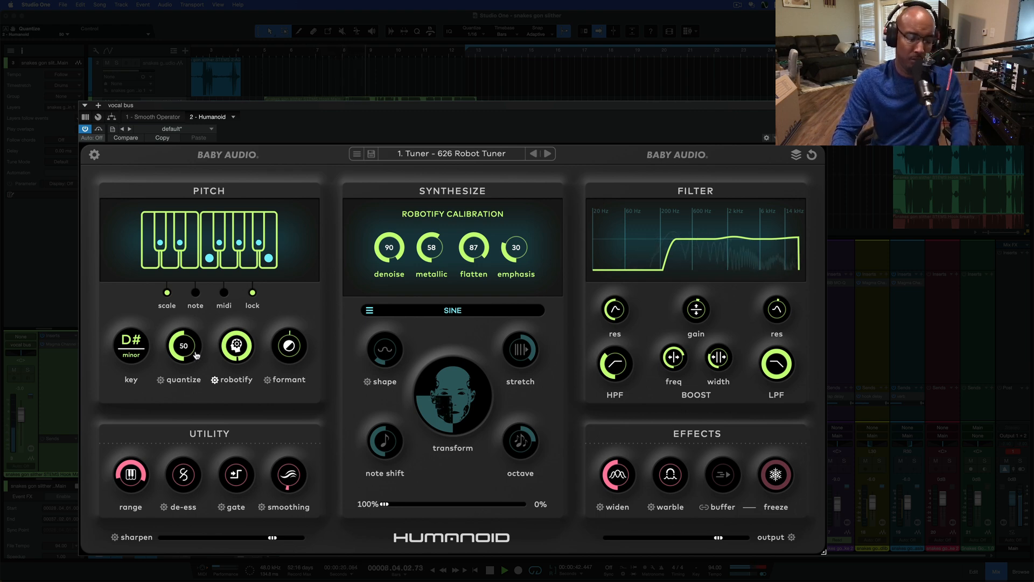
key(space)
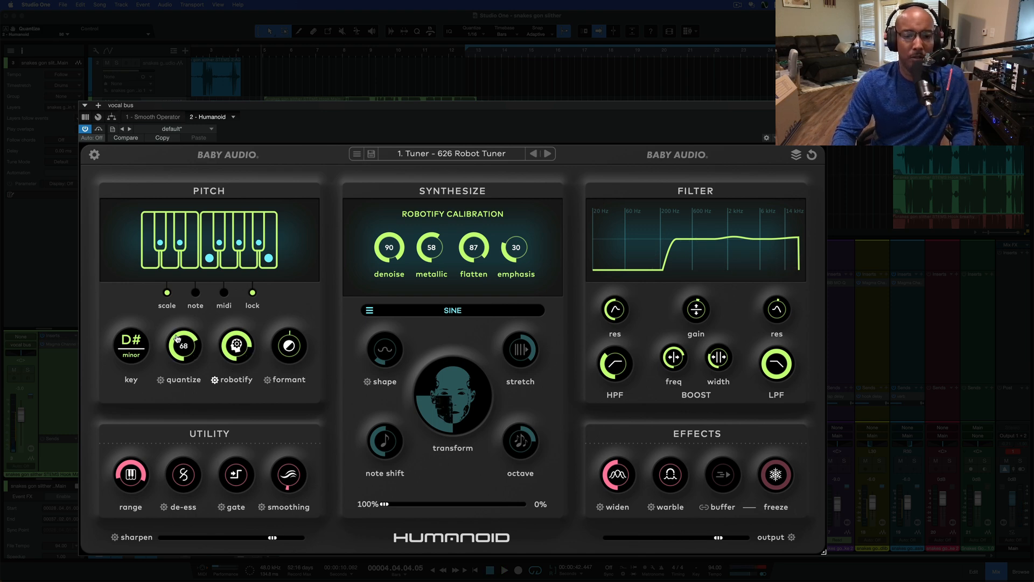
Audition the formant at +99 and -99 during playback, and reset it to its default
mouse_move(292, 340)
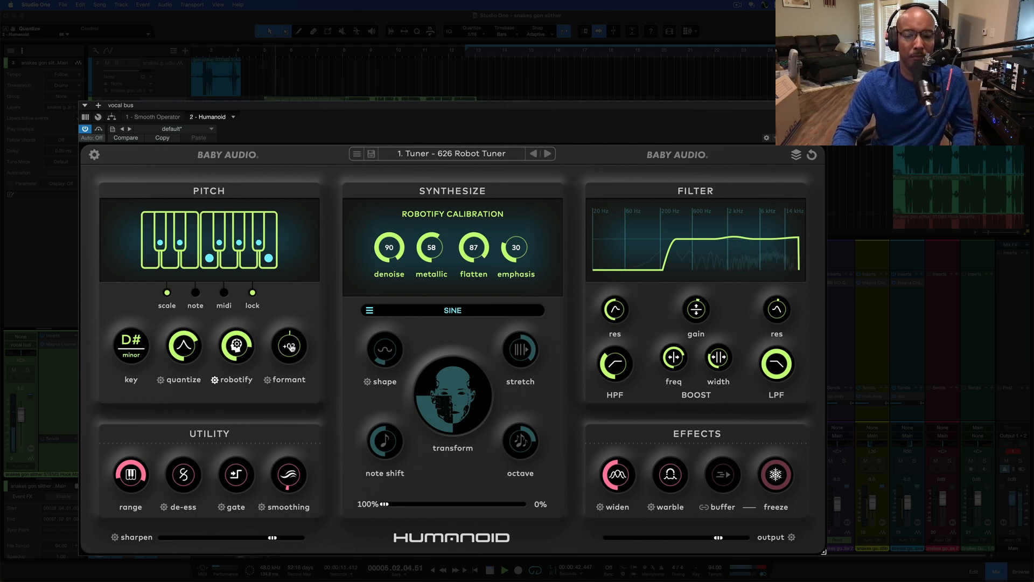
drag(292, 350, 295, 313)
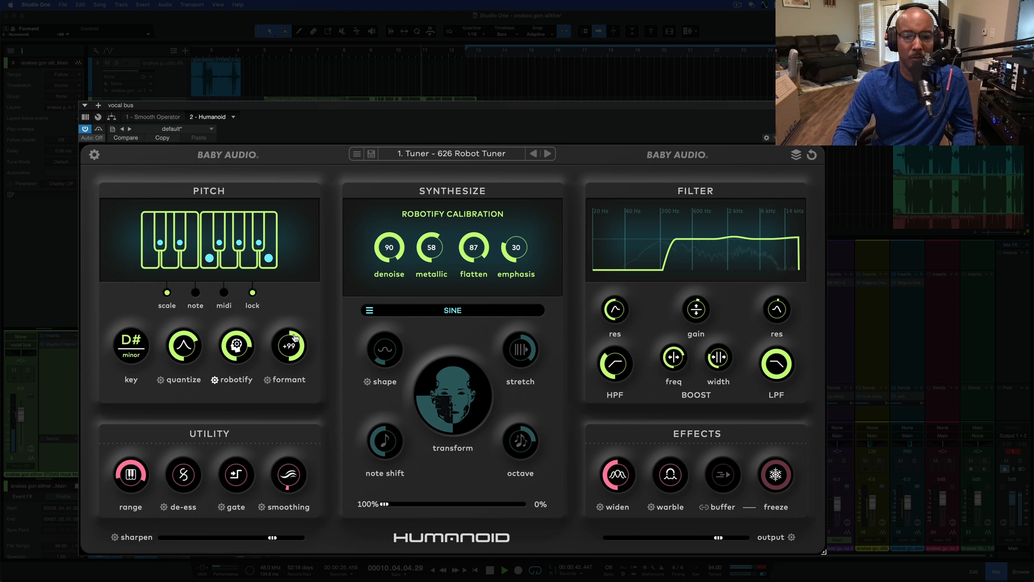
drag(291, 336, 288, 466)
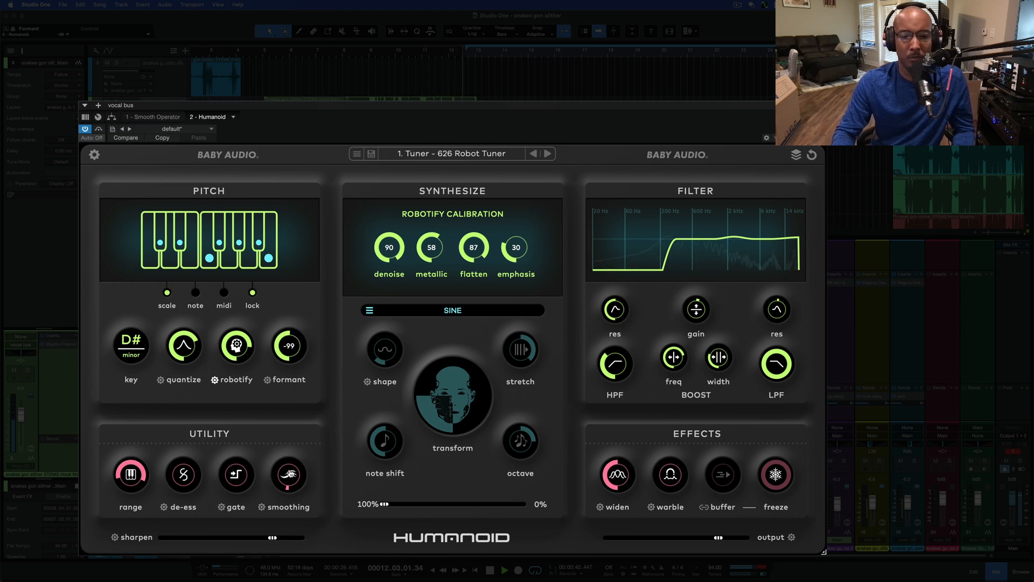
key(space)
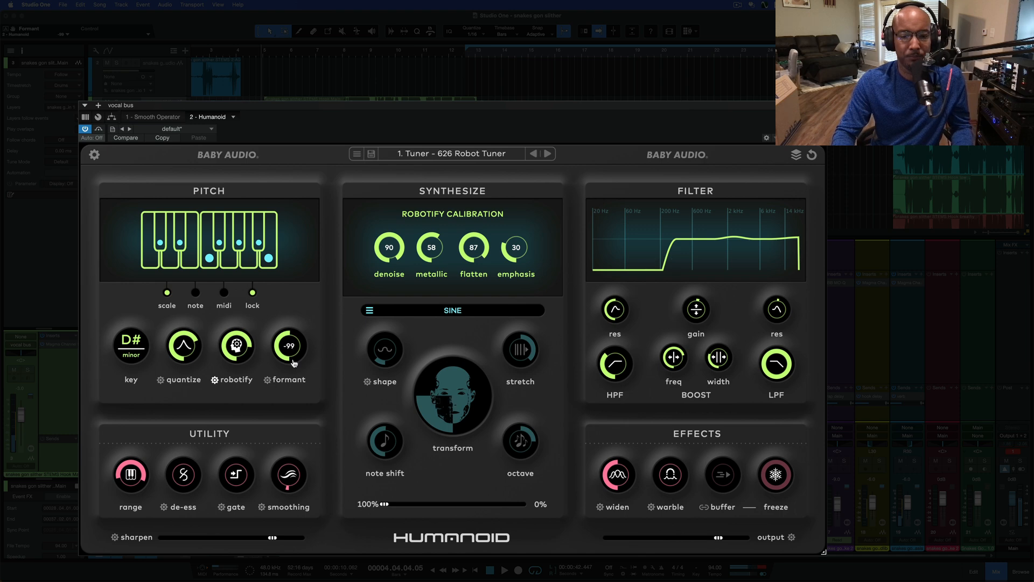
double_click(294, 362)
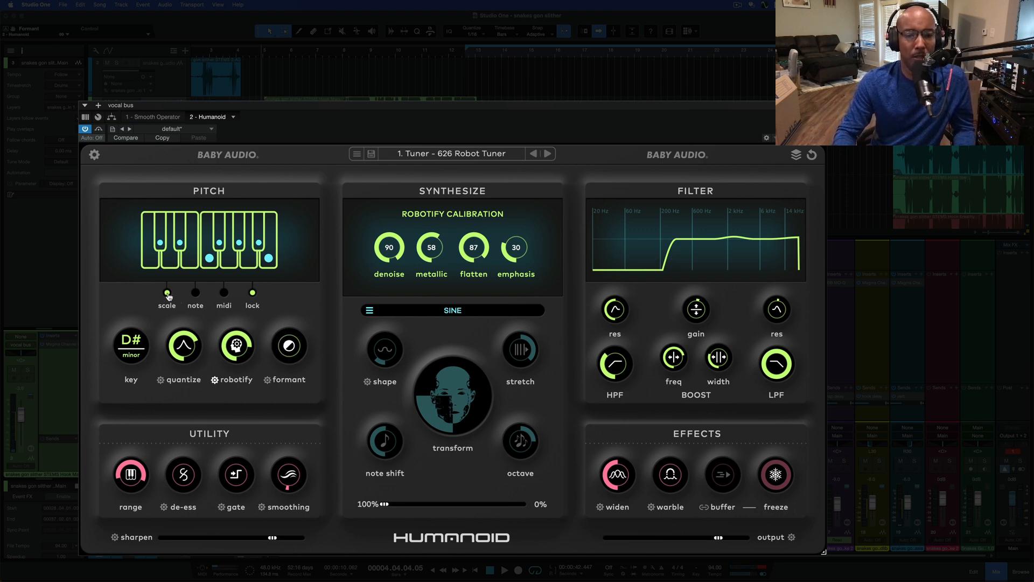
Switch the pitch section to note mode and try E and C as the mono target note
click(195, 293)
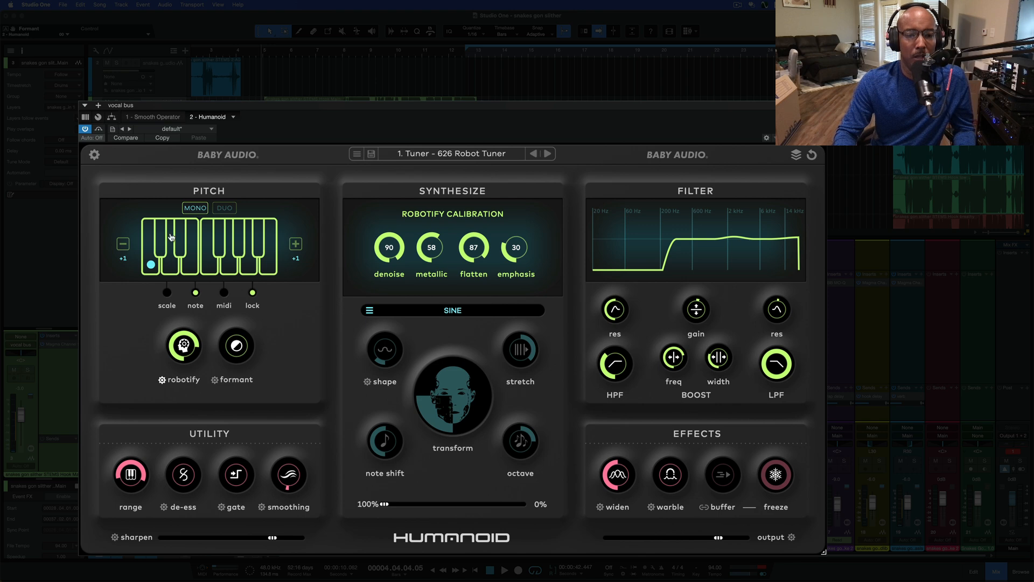
click(188, 266)
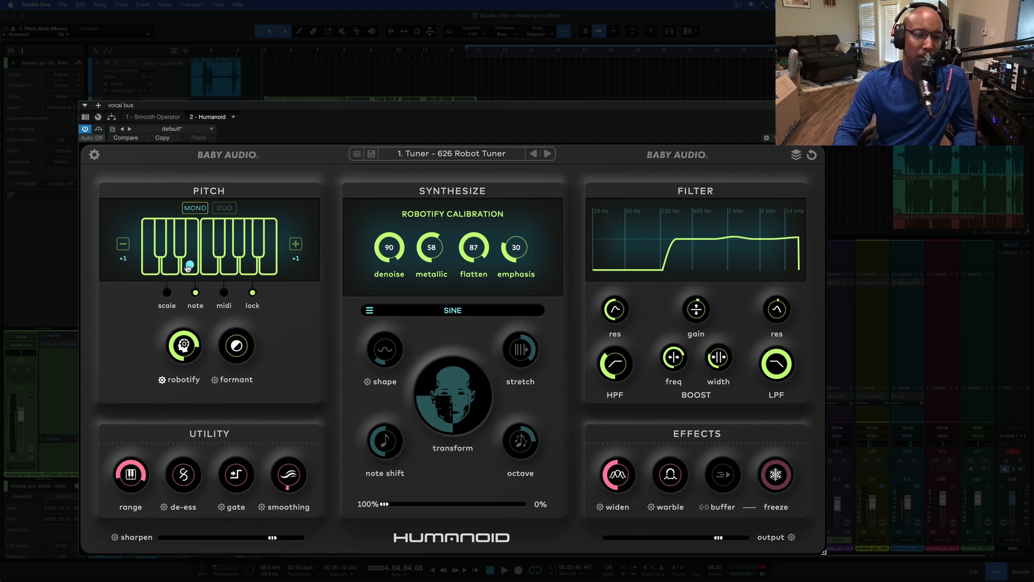
click(157, 262)
Switch note mode to Duo, lower the formant, and audition the vocals with E as the lower note and C as the upper note
click(226, 209)
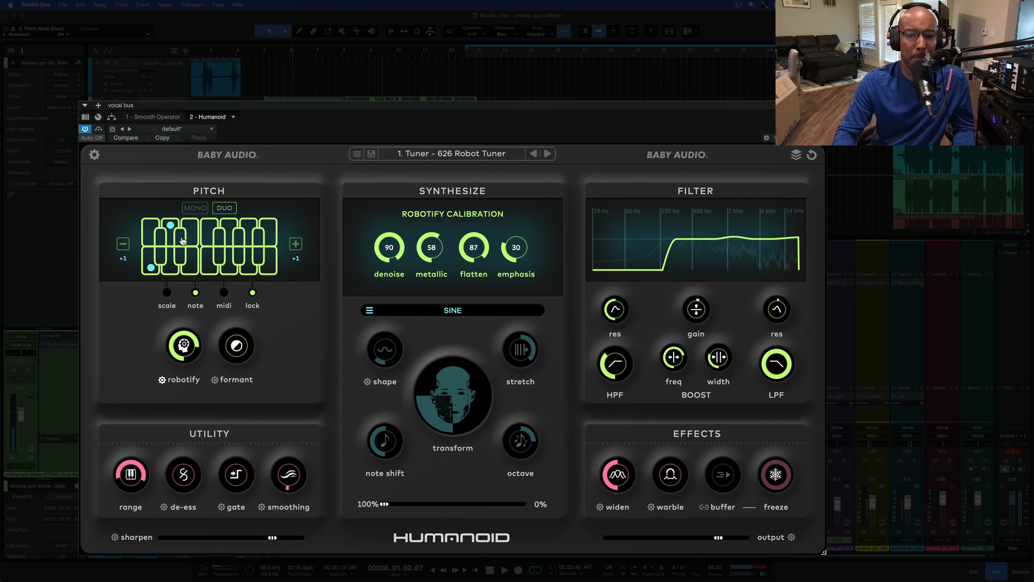
drag(239, 346, 232, 374)
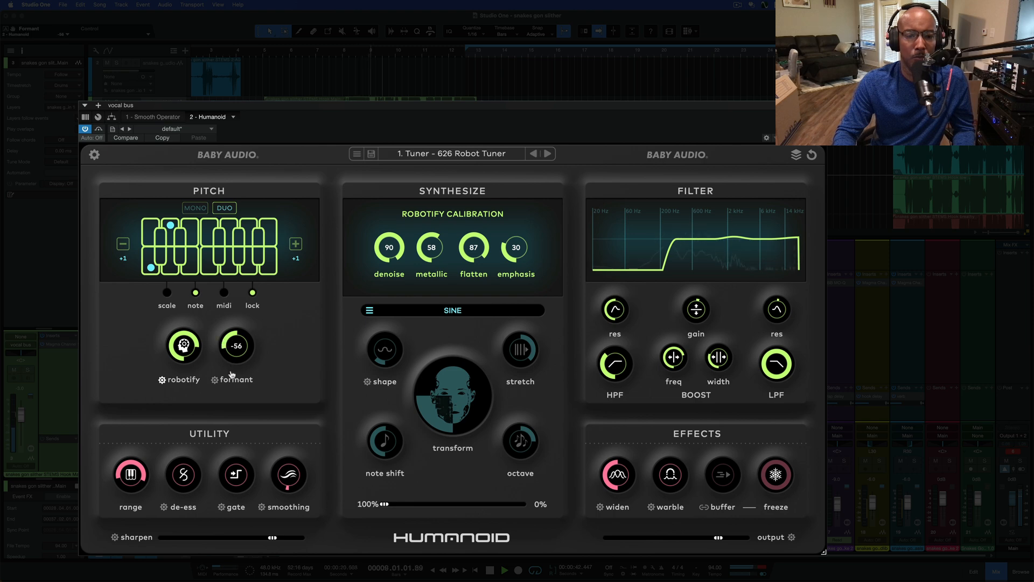
click(189, 268)
click(152, 225)
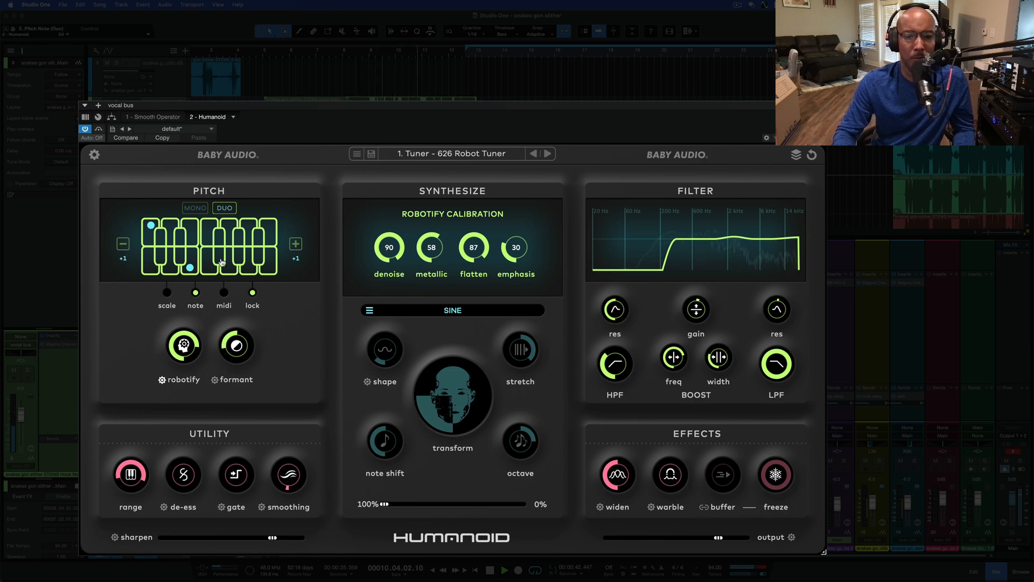
key(space)
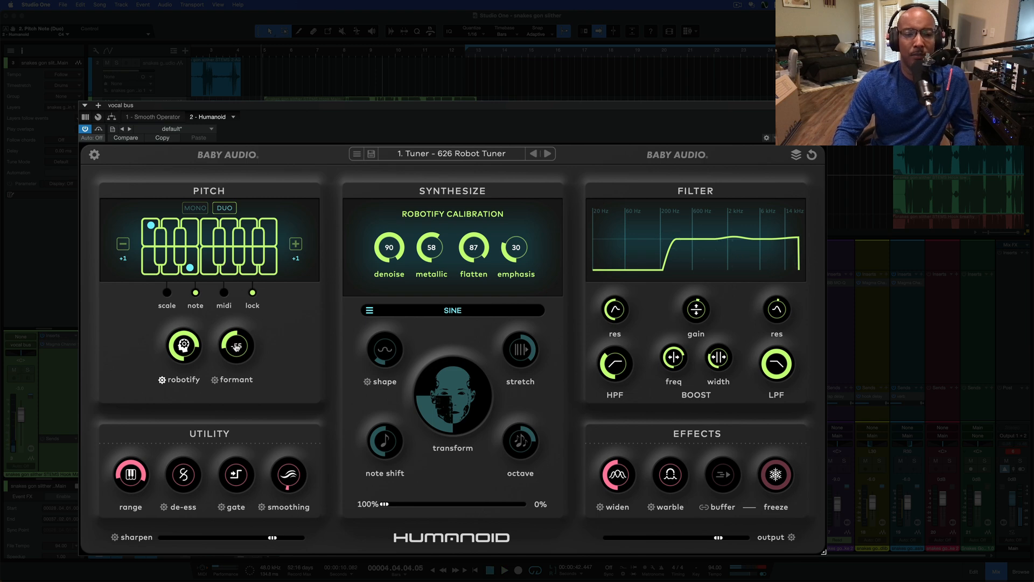
Reset the formant, return note mode to Mono on C, and switch the pitch section back to scale mode
double_click(238, 358)
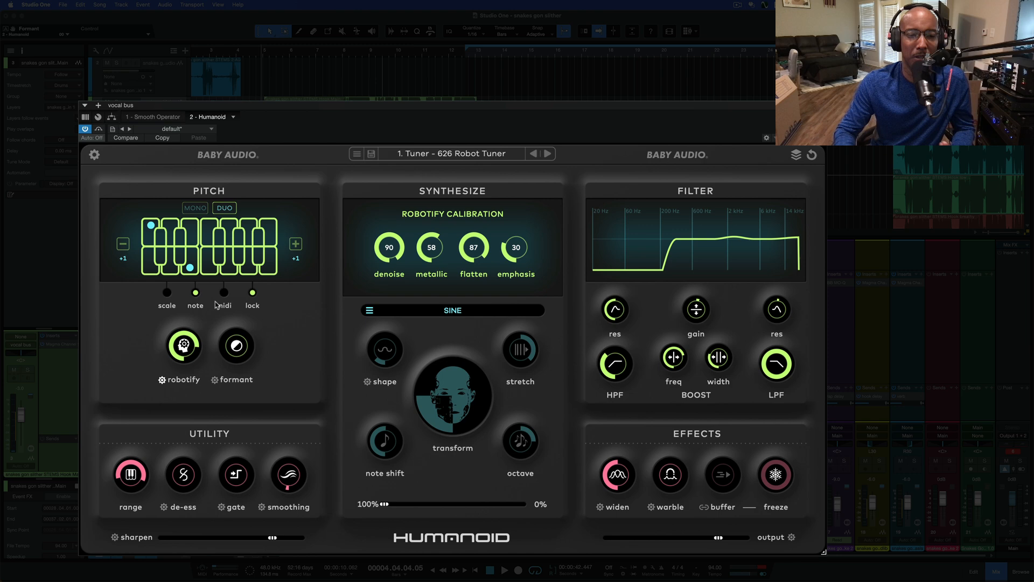
click(193, 209)
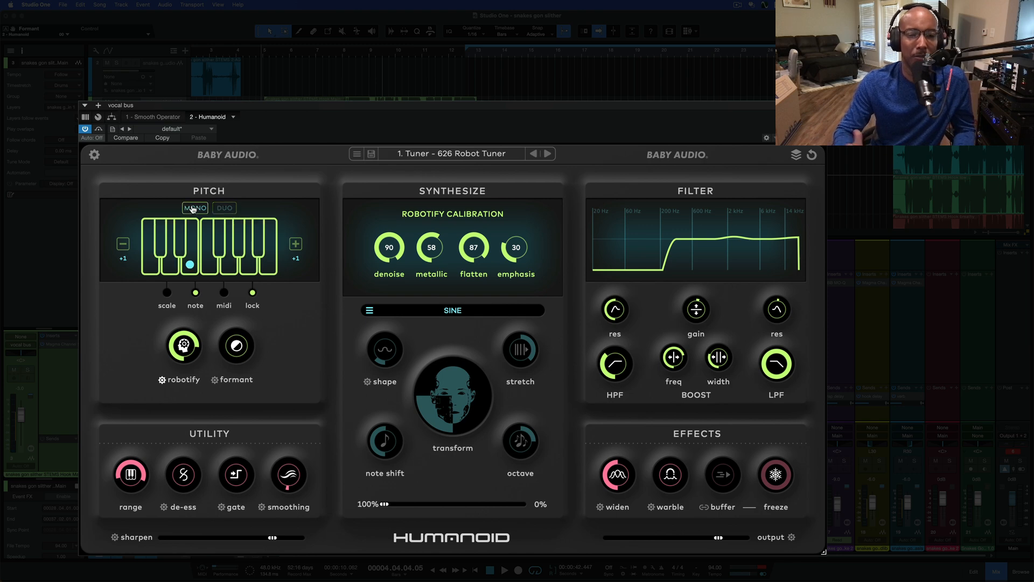
click(152, 262)
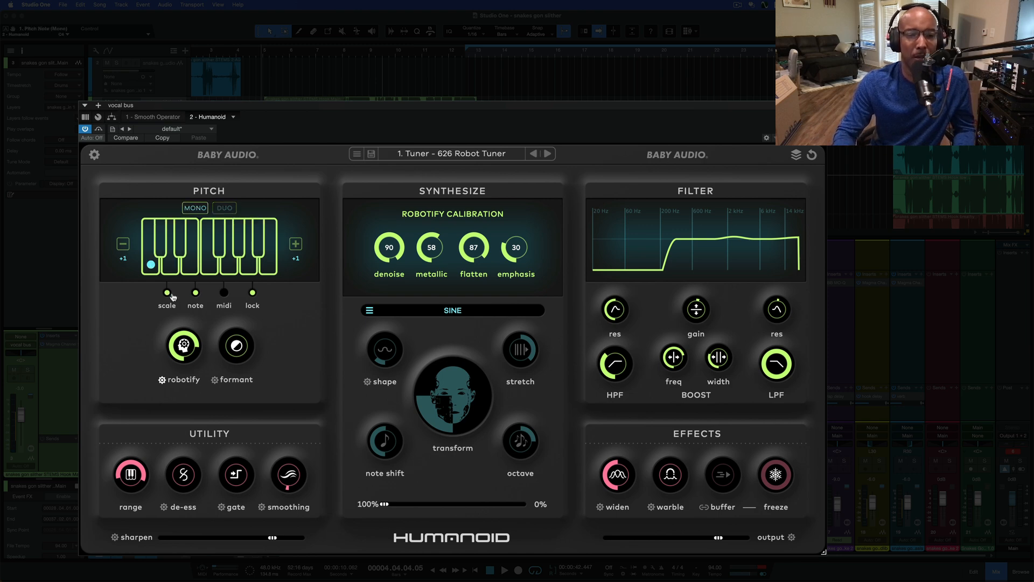
click(168, 294)
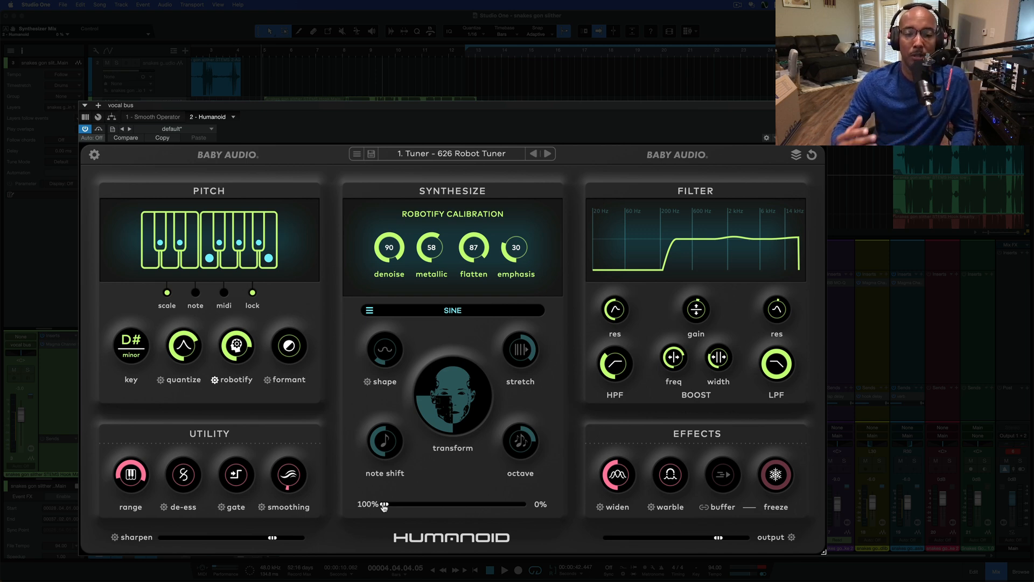
Set the synthesizer mix to 98% / 2%, and try the transform control at different amounts
drag(384, 505, 386, 504)
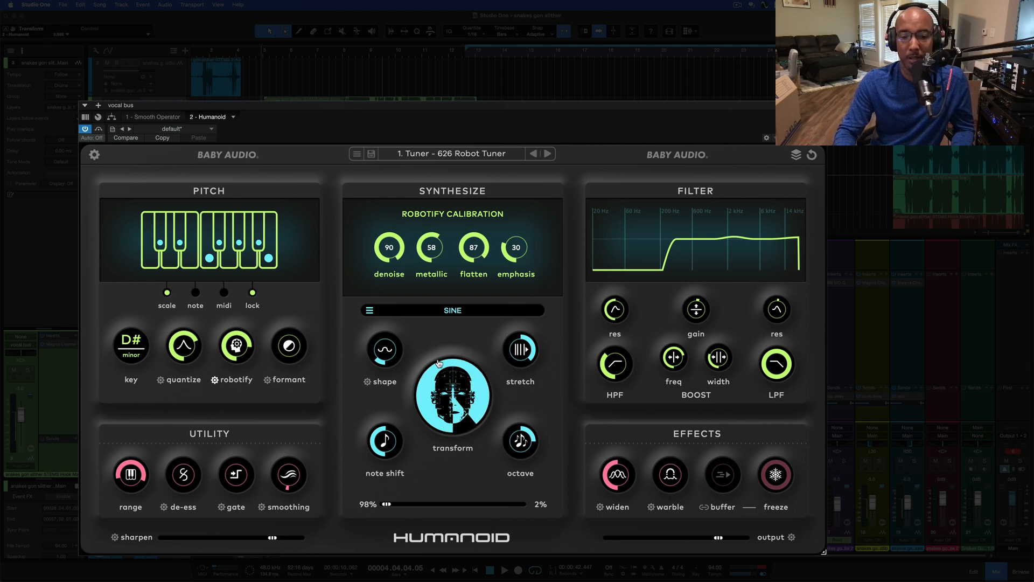
drag(439, 396, 426, 430)
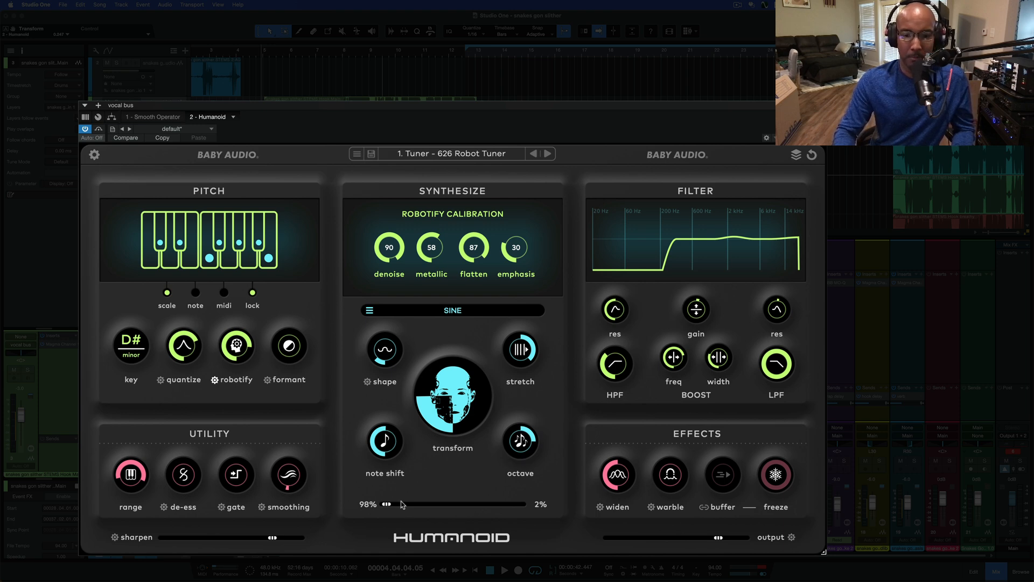
mouse_move(388, 505)
mouse_down()
mouse_move(379, 505)
mouse_move(389, 505)
mouse_up()
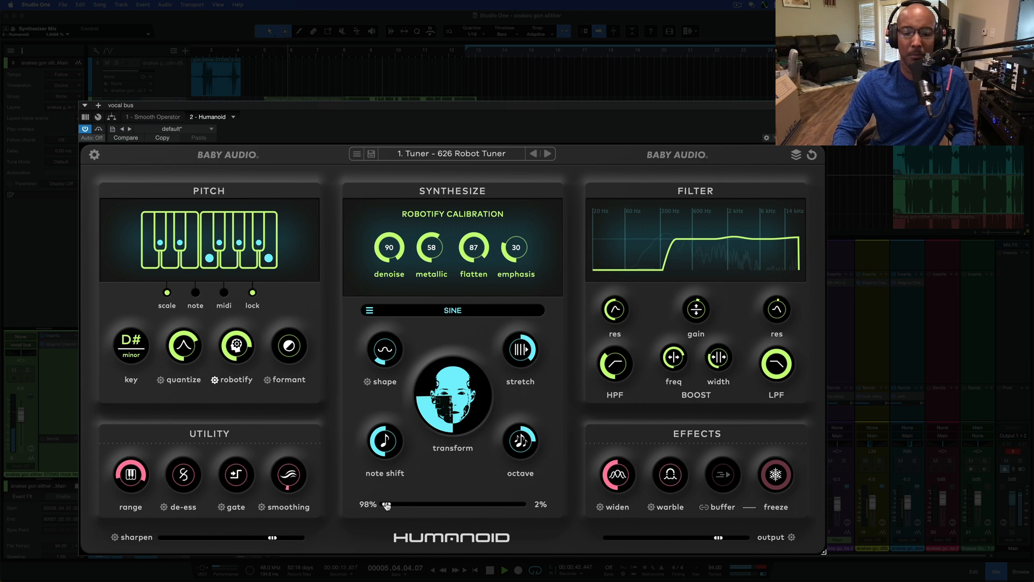
Sweep the synthesizer mix between both extremes while the vocals play, and leave it at 0% / 100%
drag(387, 505, 428, 508)
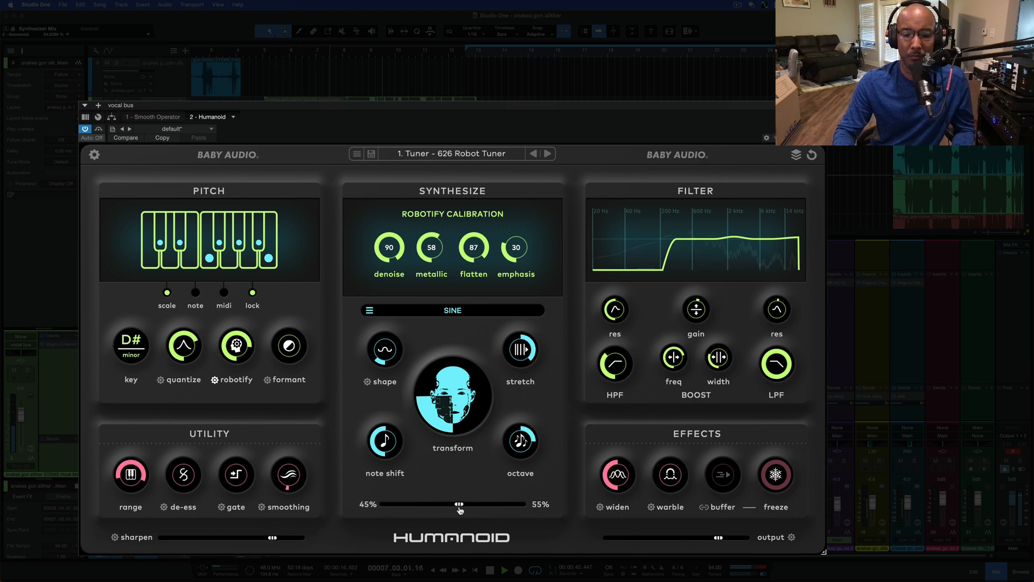
drag(459, 509, 537, 511)
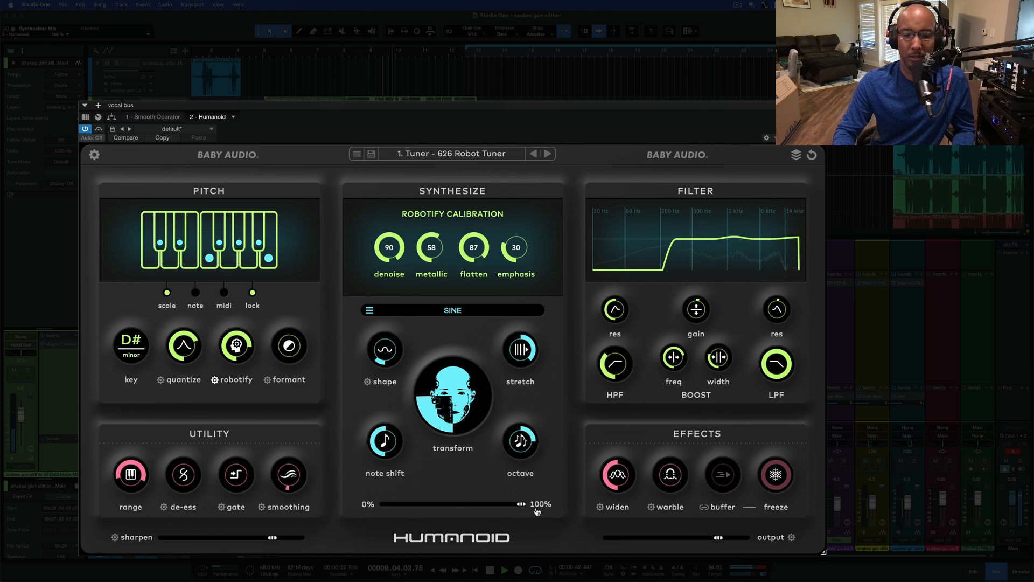
drag(536, 511, 316, 498)
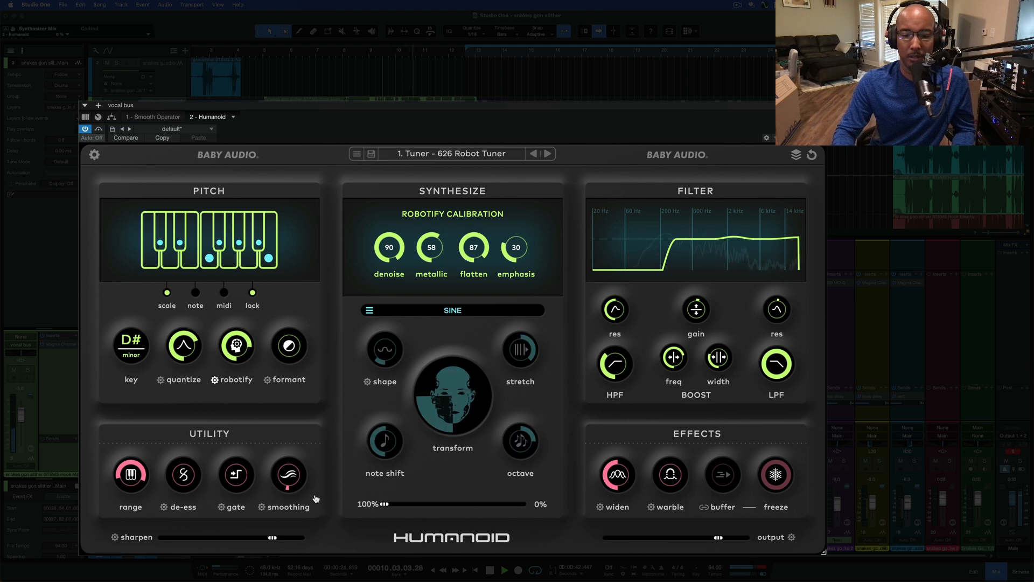
drag(396, 517, 547, 520)
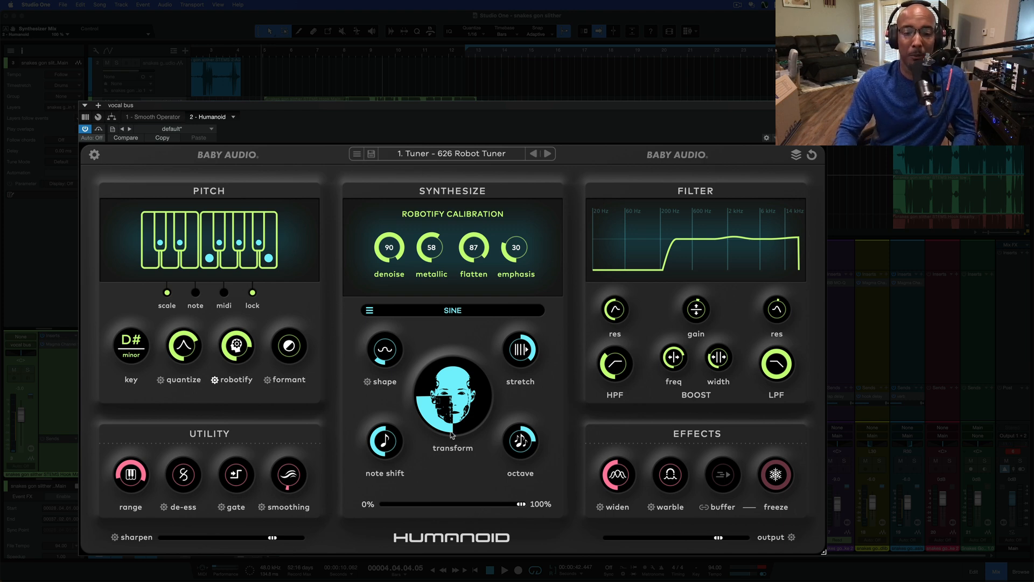
Load the RUN wavetable in the synthesizer, move the mix, and return it to 0% / 100%
click(455, 310)
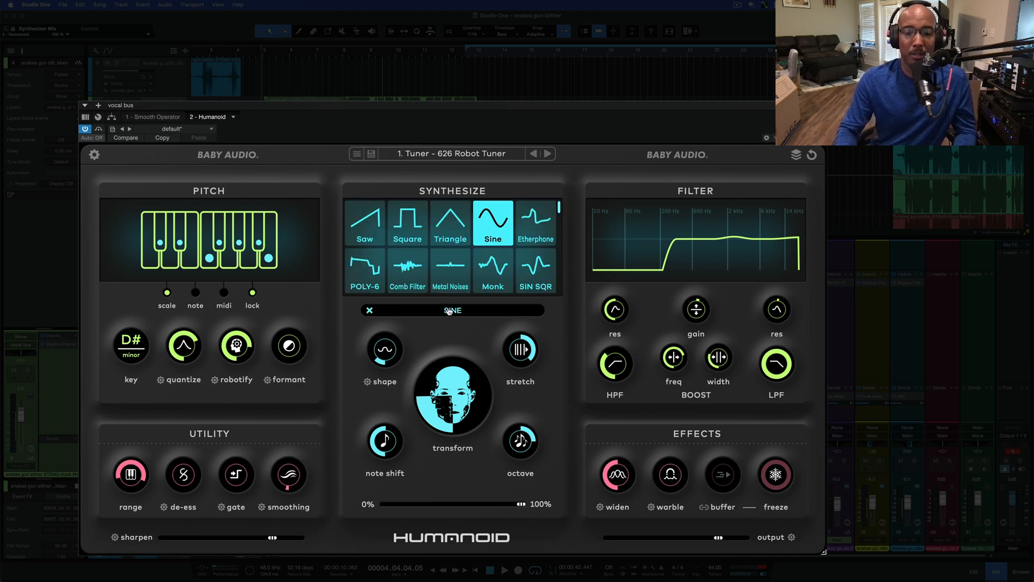
scroll(442, 272, down, 3)
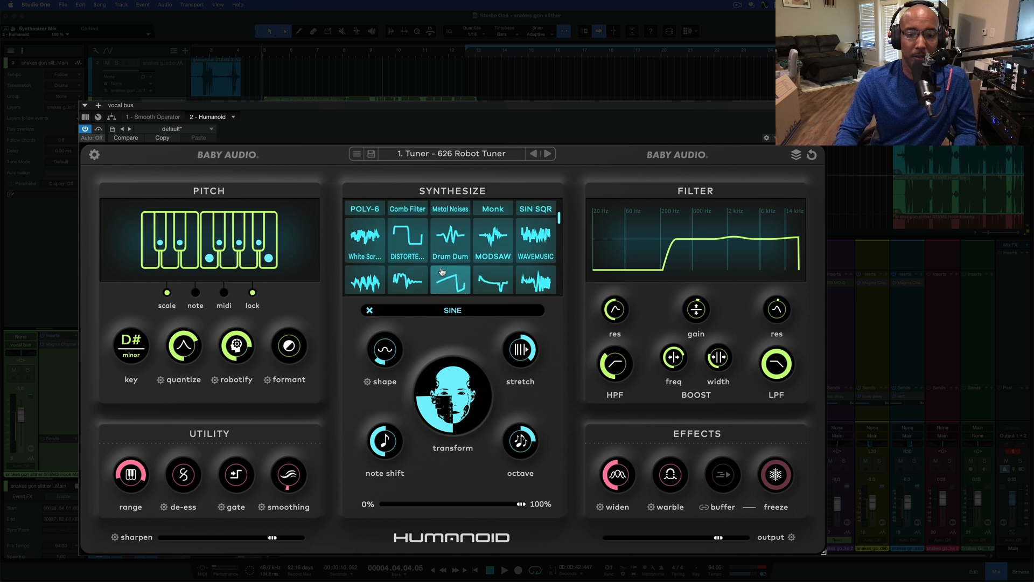
scroll(442, 272, down, 2)
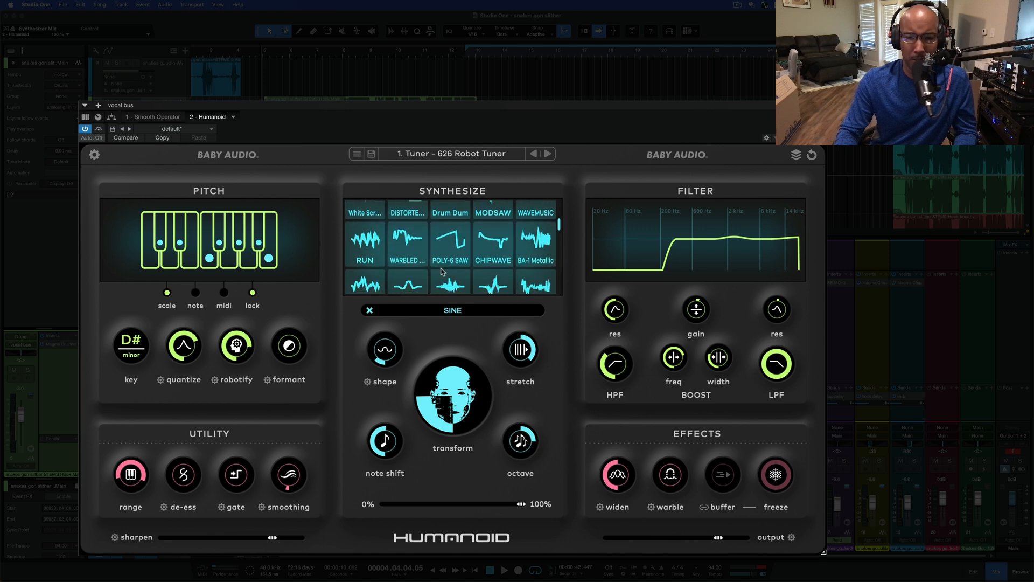
click(375, 250)
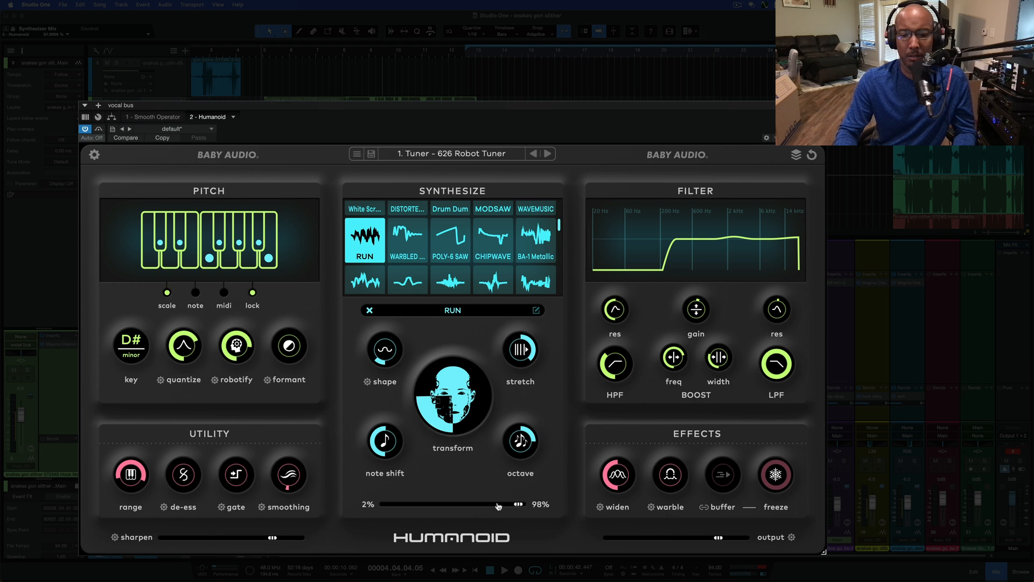
drag(439, 511, 571, 507)
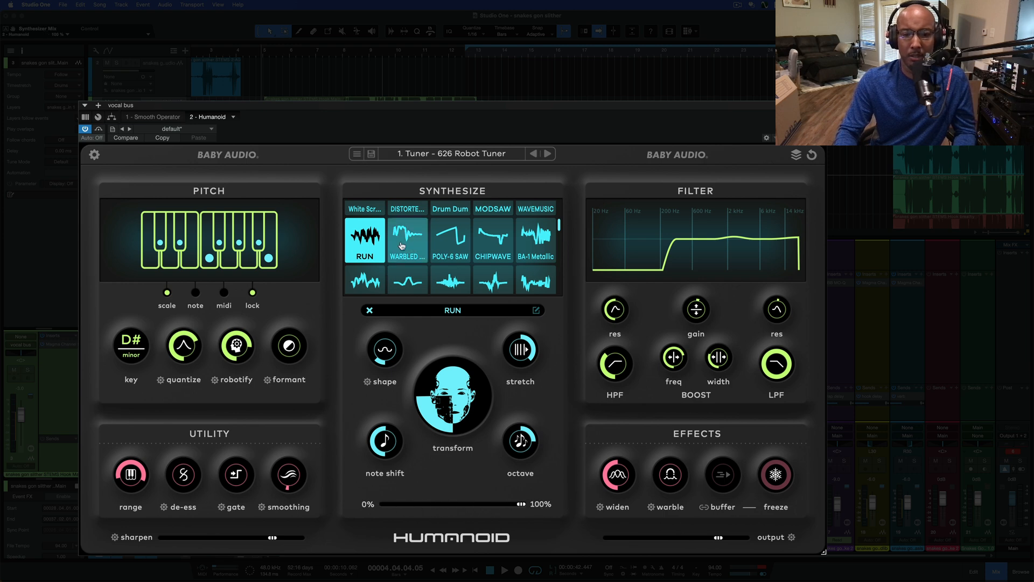
Play the vocals, set the synthesizer mix to 29% / 71%, and try the CHIPWAVE and BA-1 Metallic wavetables
scroll(409, 259, down, 1)
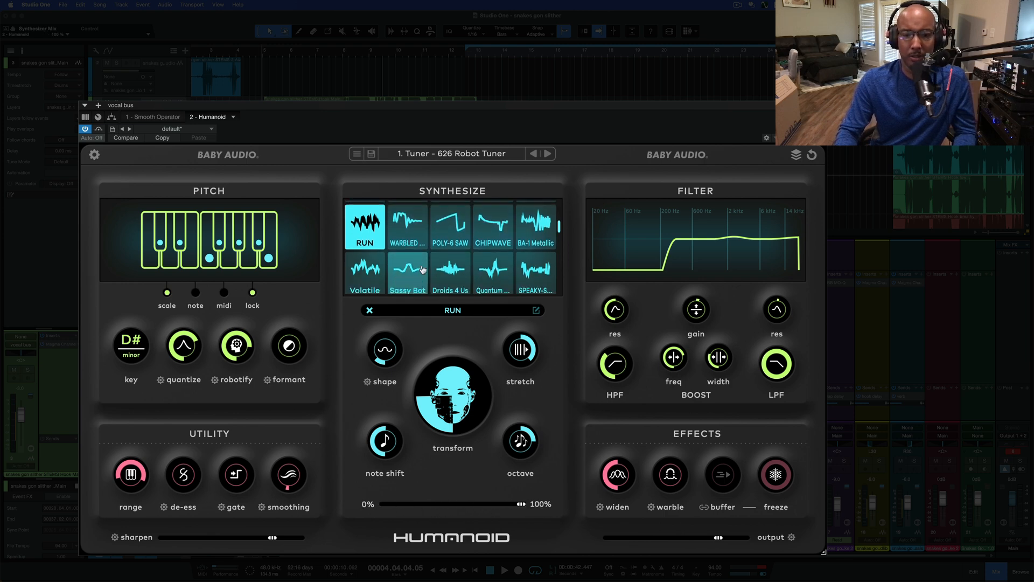
key(space)
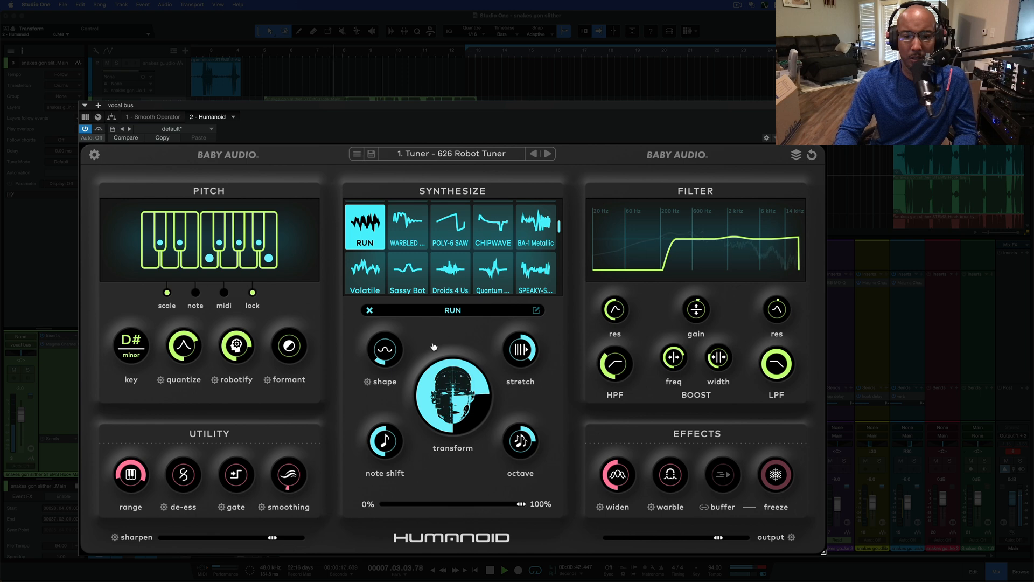
drag(520, 504, 480, 511)
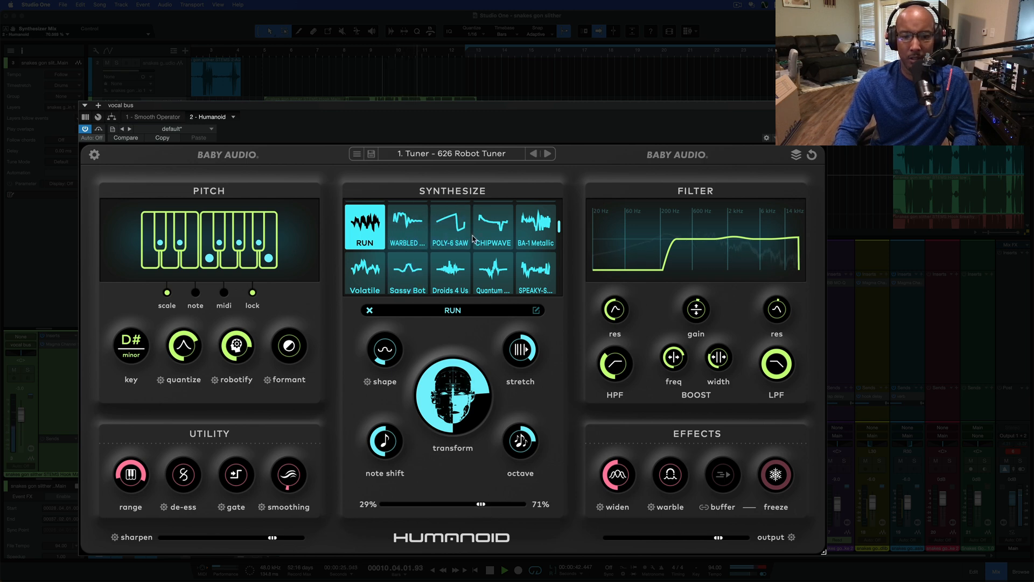
click(491, 238)
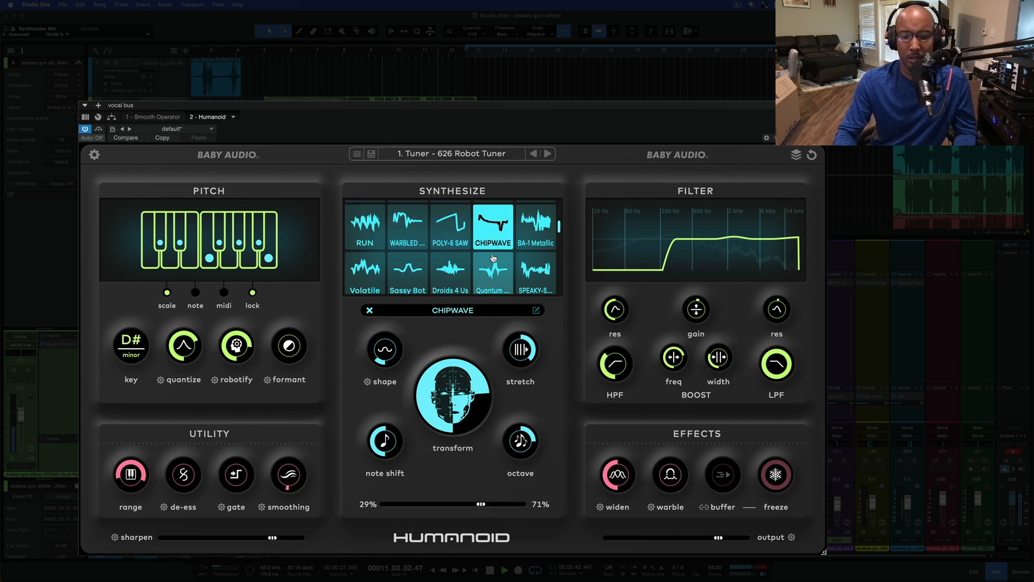
click(530, 240)
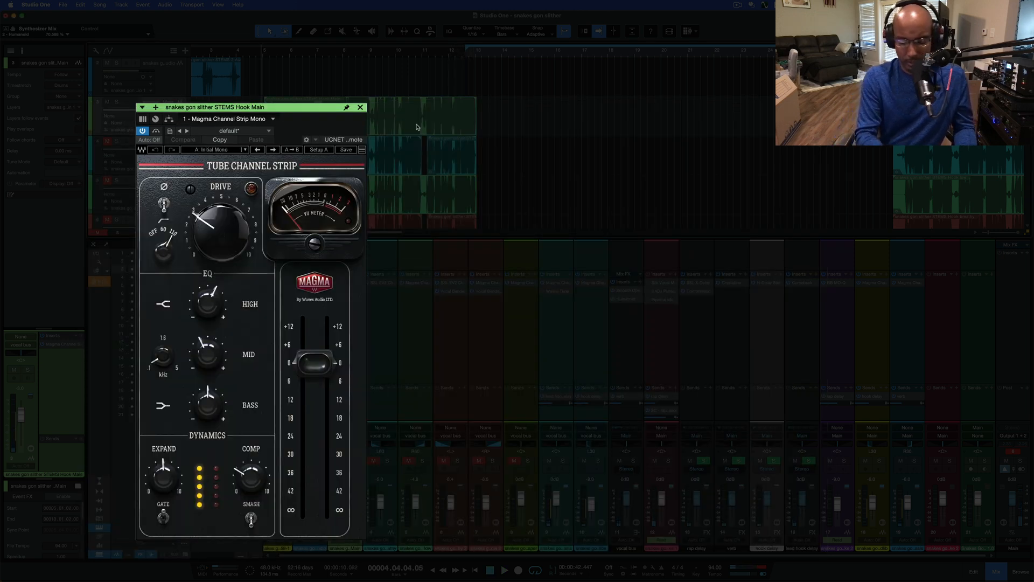
Set the loop range to the selected hook clips, and switch from the Magma Channel Strip back to Humanoid on the vocal bus
key(p)
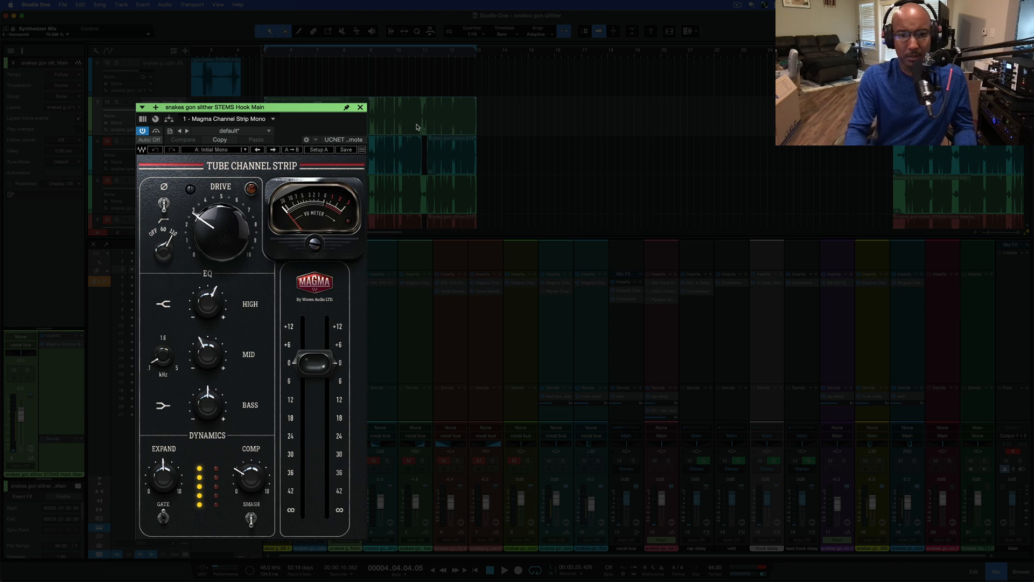
click(360, 107)
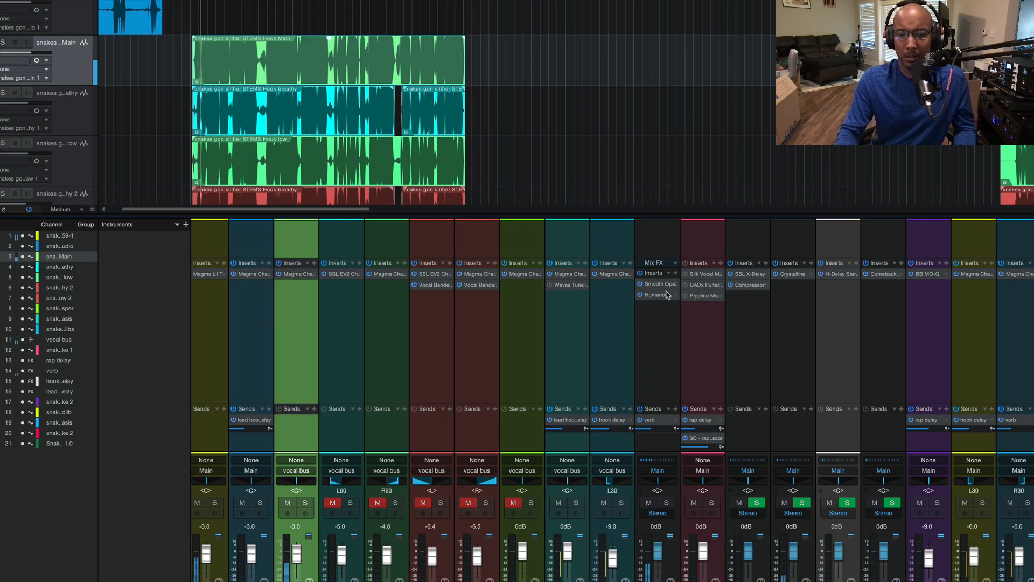
click(666, 294)
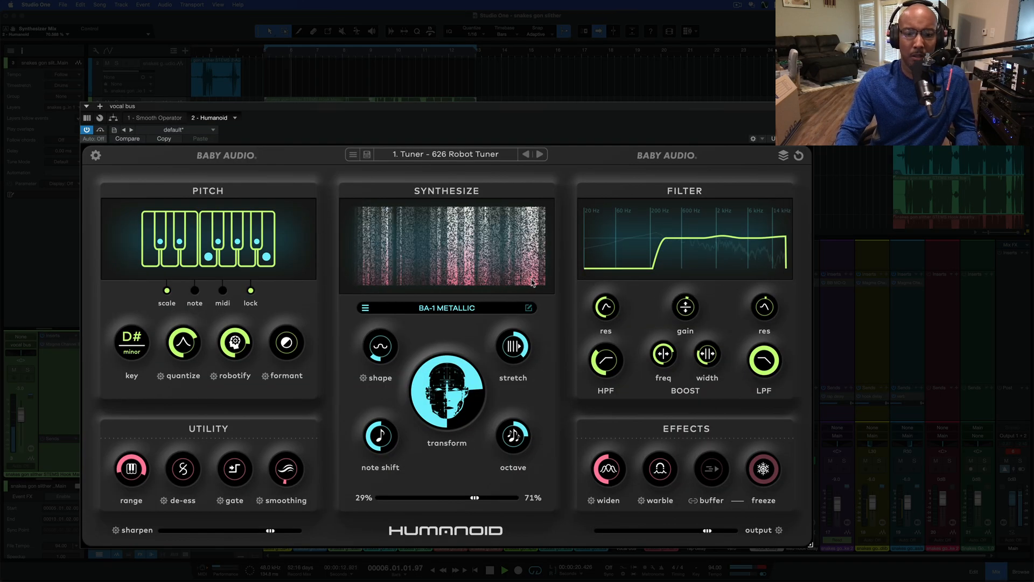
Audition the Quantum Roach and Volatile wavetables while the vocals play, with the synthesizer mix set to 18% / 82%
click(453, 311)
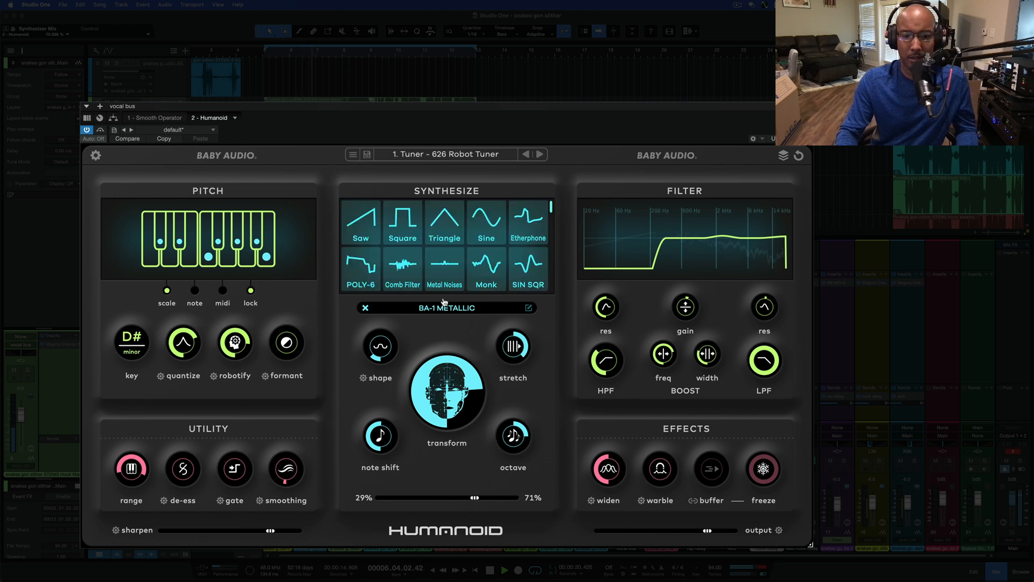
scroll(434, 274, down, 8)
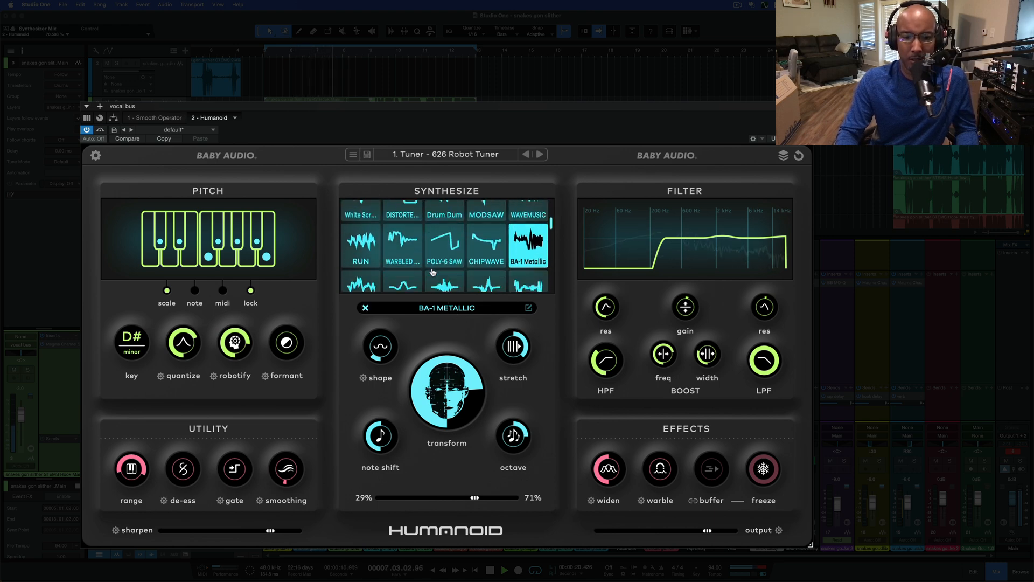
scroll(433, 272, down, 2)
click(483, 277)
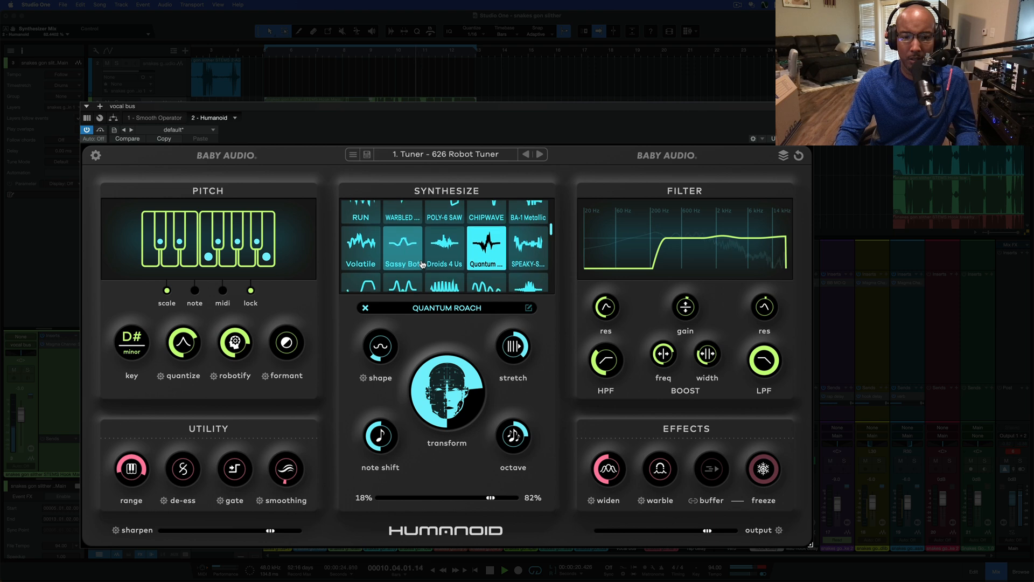
scroll(409, 264, down, 2)
click(377, 245)
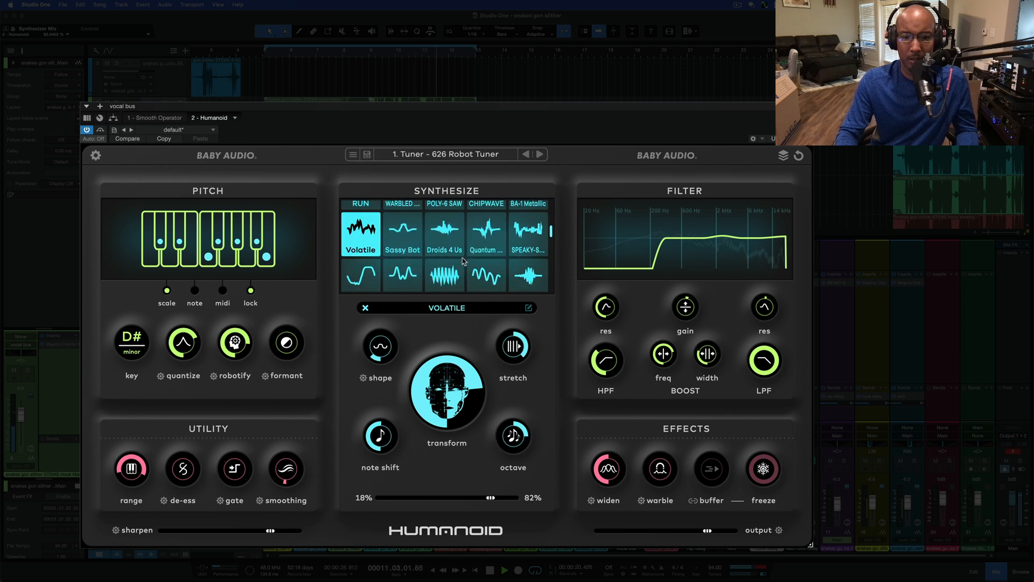
Audition the Orbit and Toaster wavetables on the looping vocals
scroll(462, 264, down, 2)
scroll(463, 263, down, 1)
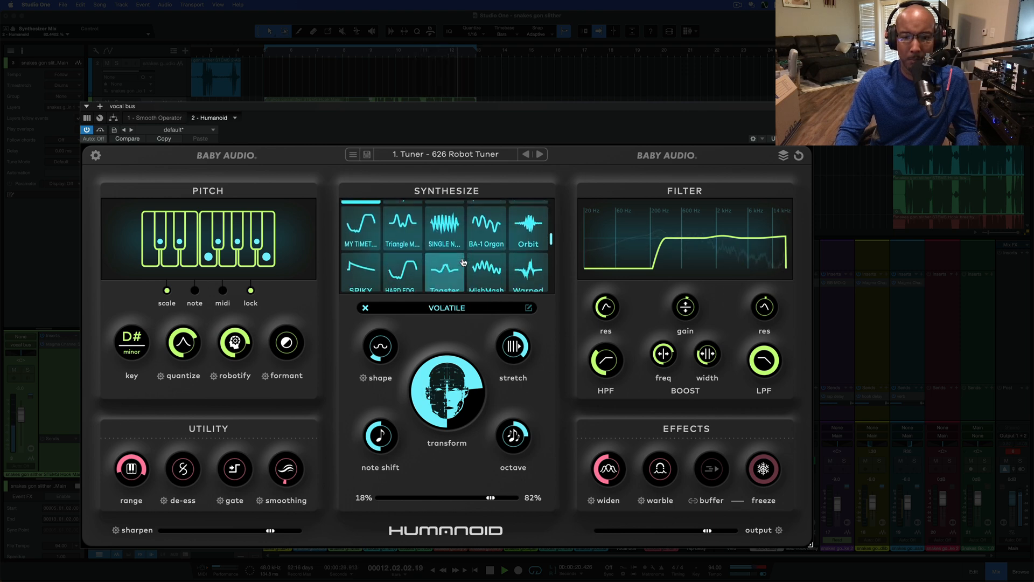
click(522, 243)
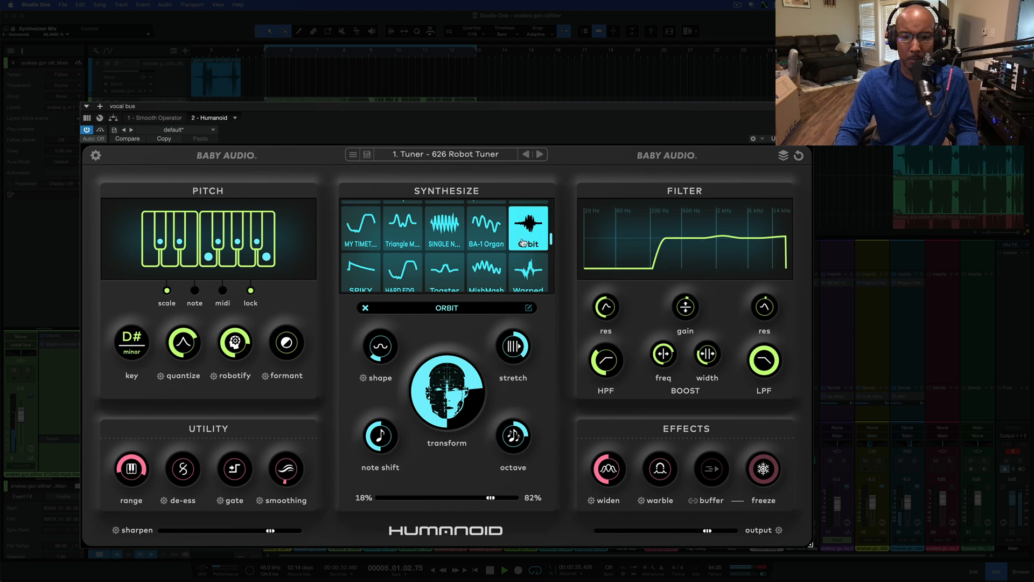
scroll(445, 269, down, 1)
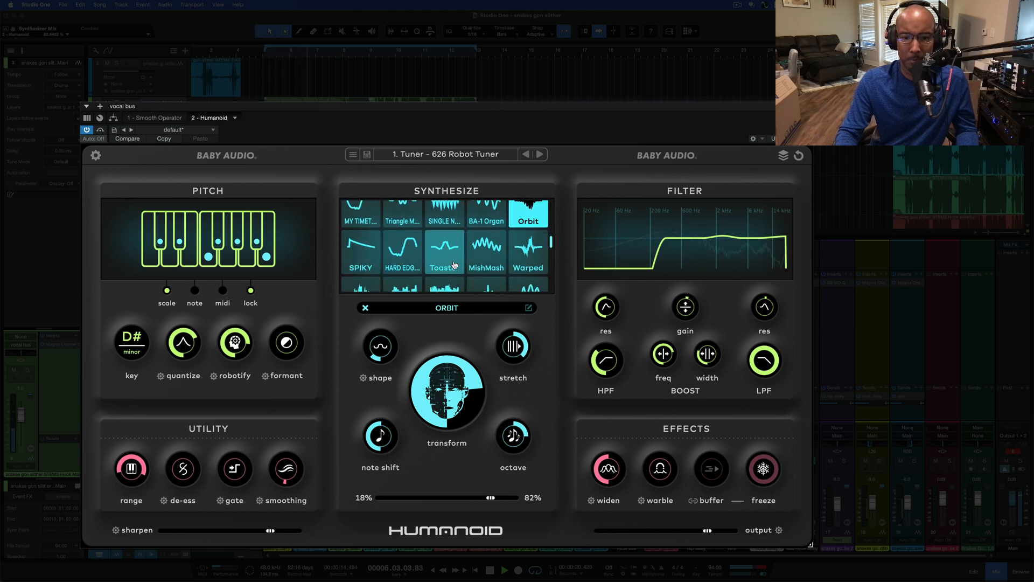
click(454, 265)
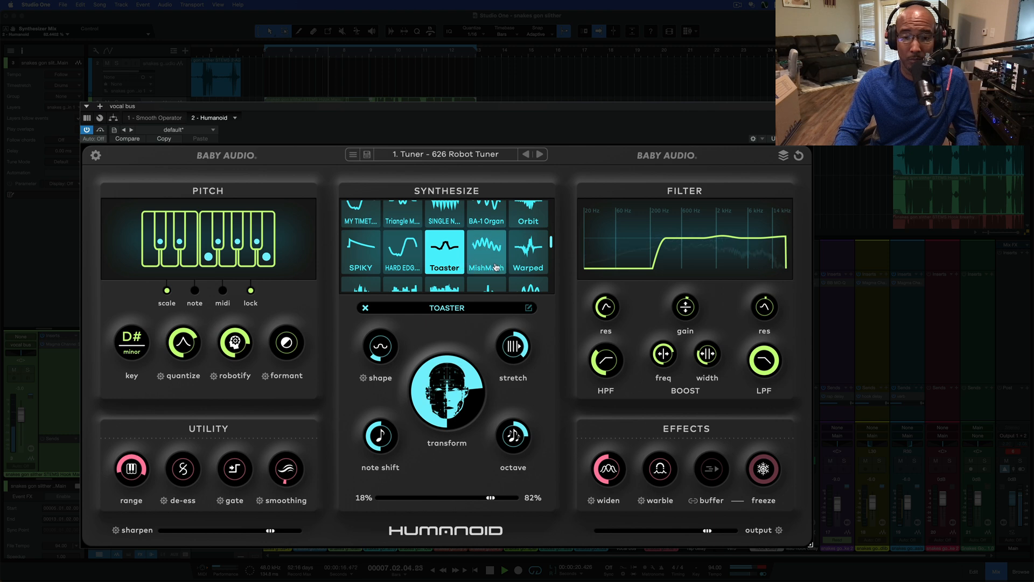
Audition the BA-1 Soft Saw and Stratomaster wavetables on the looping vocals
scroll(492, 263, down, 2)
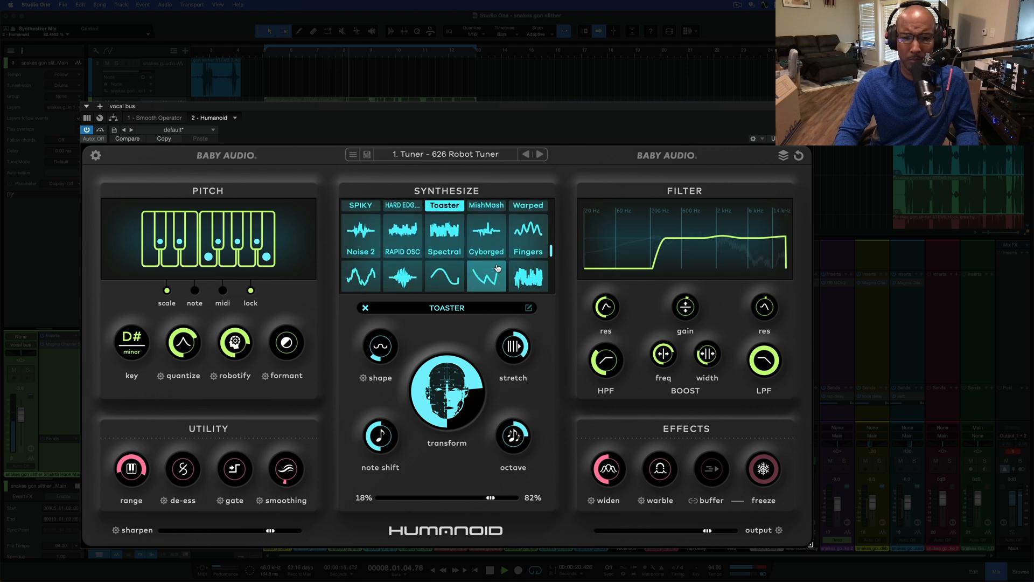
scroll(497, 268, down, 3)
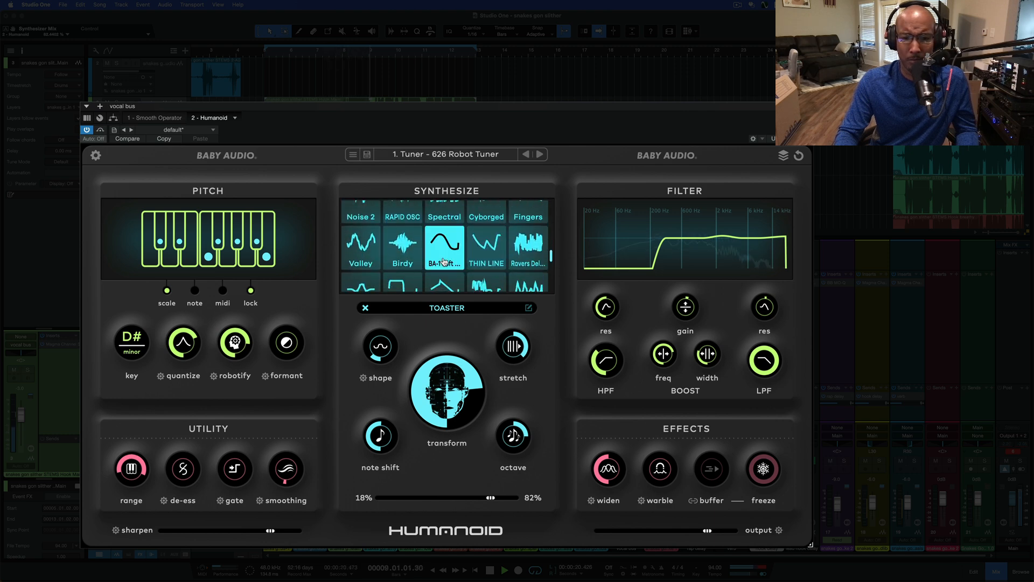
click(445, 251)
scroll(498, 264, down, 2)
scroll(504, 265, down, 1)
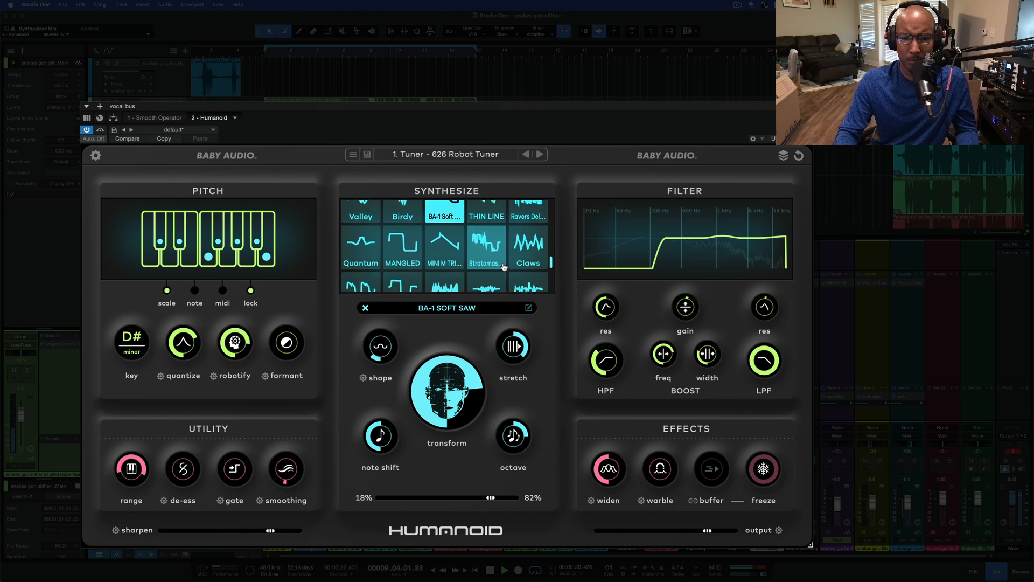
click(496, 261)
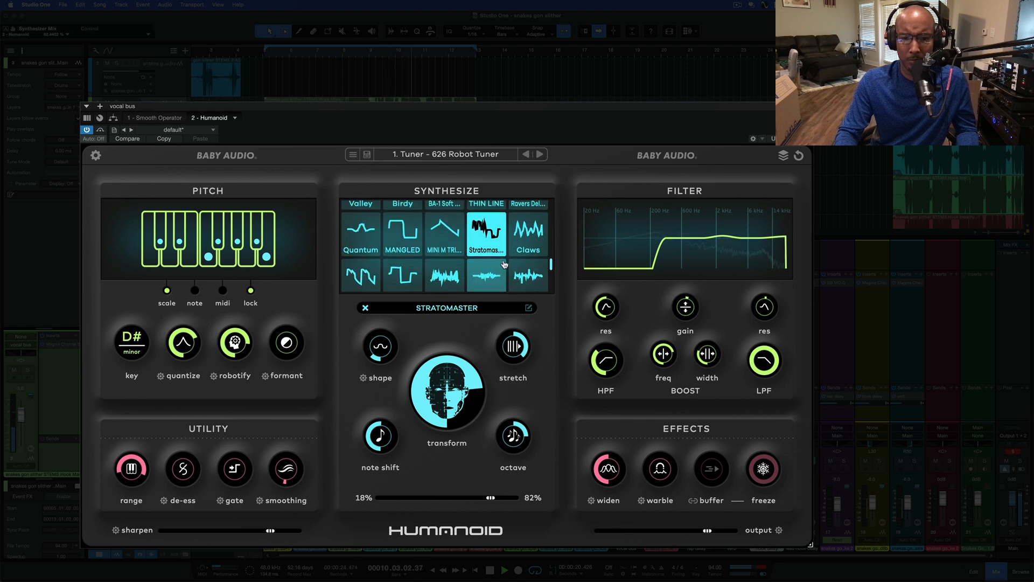
Audition the Saw - Modsaw wavetable near the end of the wavetable list, and stop playback
scroll(504, 263, down, 5)
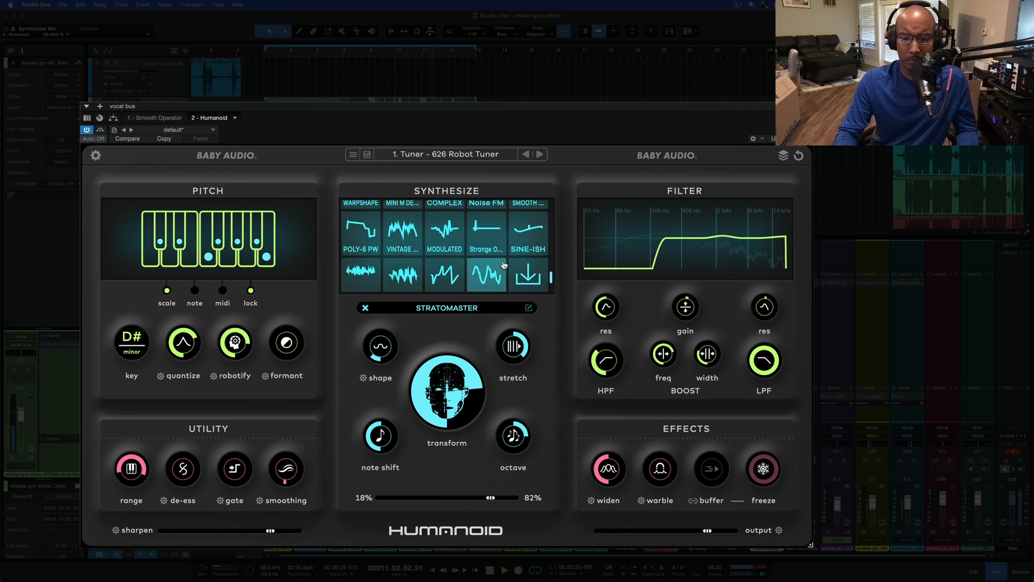
scroll(485, 260, down, 4)
click(463, 254)
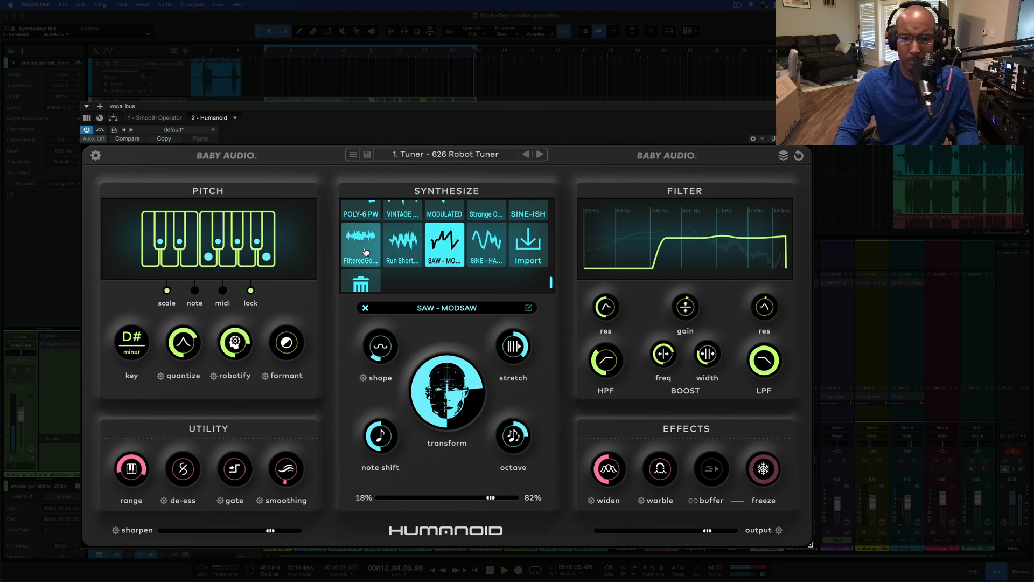
key(space)
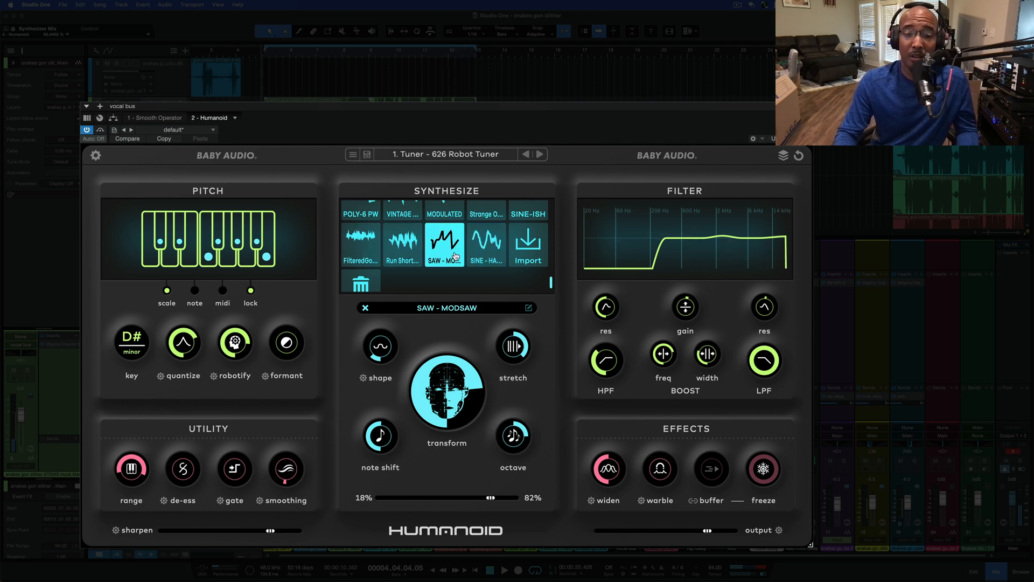
Review the import option in the wavetable list, set the synthesizer back to the Sine wavetable, and close the list
scroll(456, 257, up, 1)
scroll(532, 253, down, 1)
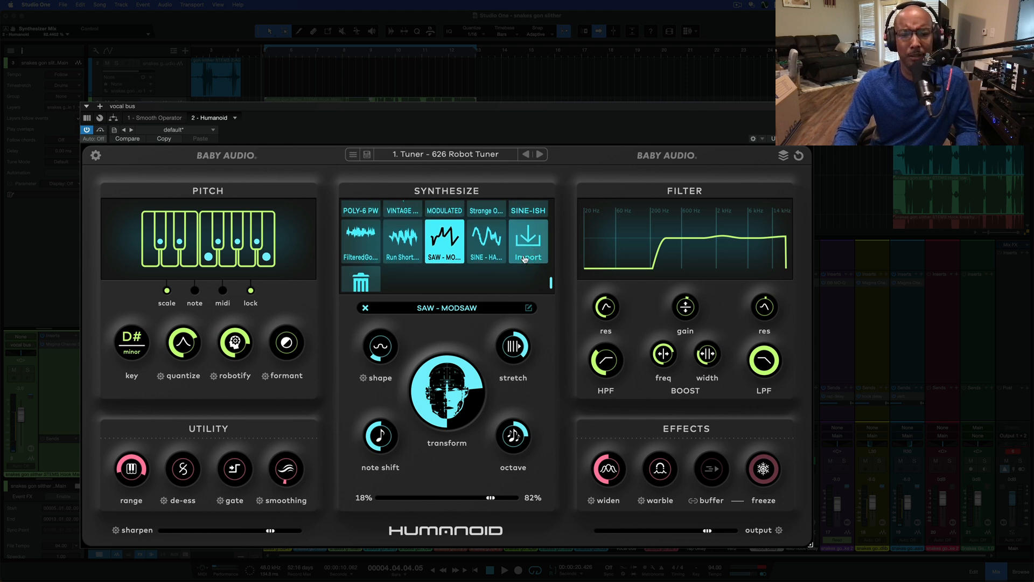
scroll(522, 256, up, 6)
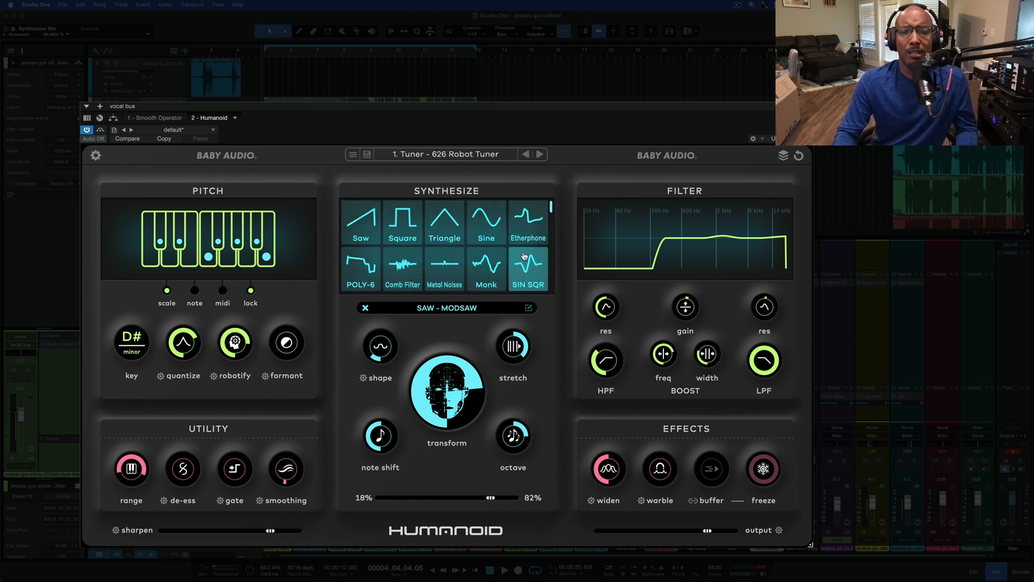
click(448, 308)
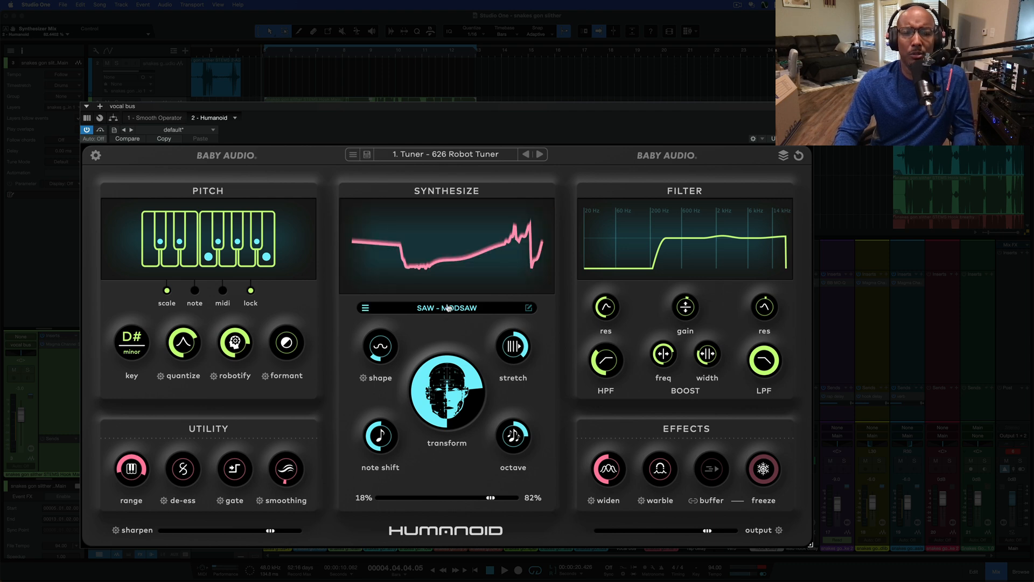
click(450, 311)
click(469, 242)
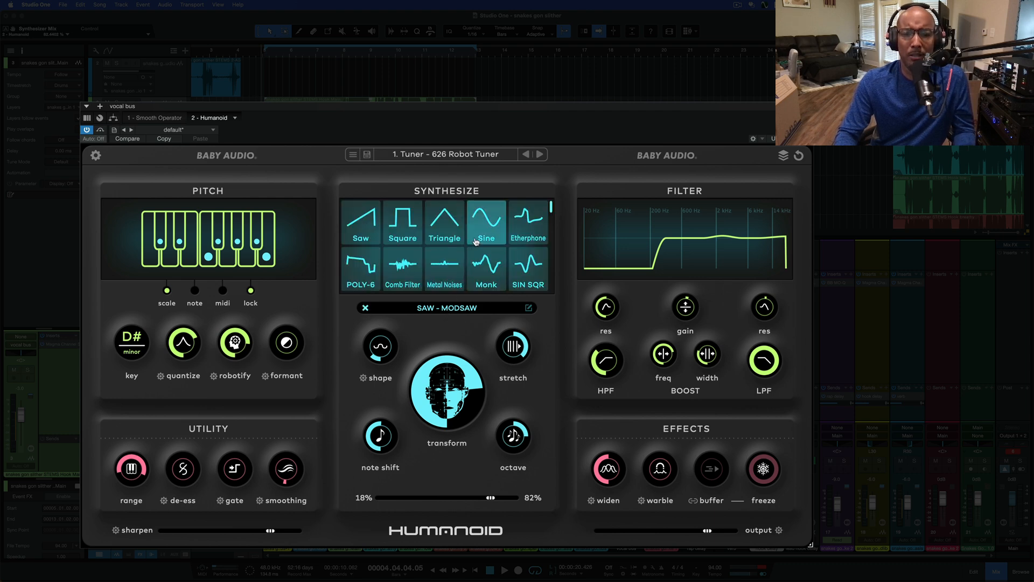
click(440, 332)
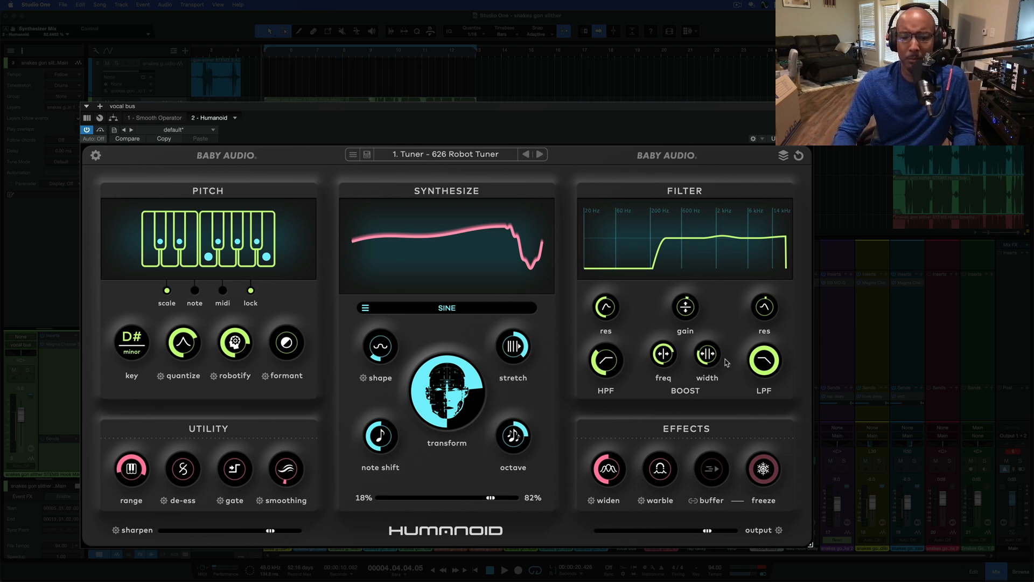
Play the looped vocals with the Sine wavetable and lower the transform amount
key(space)
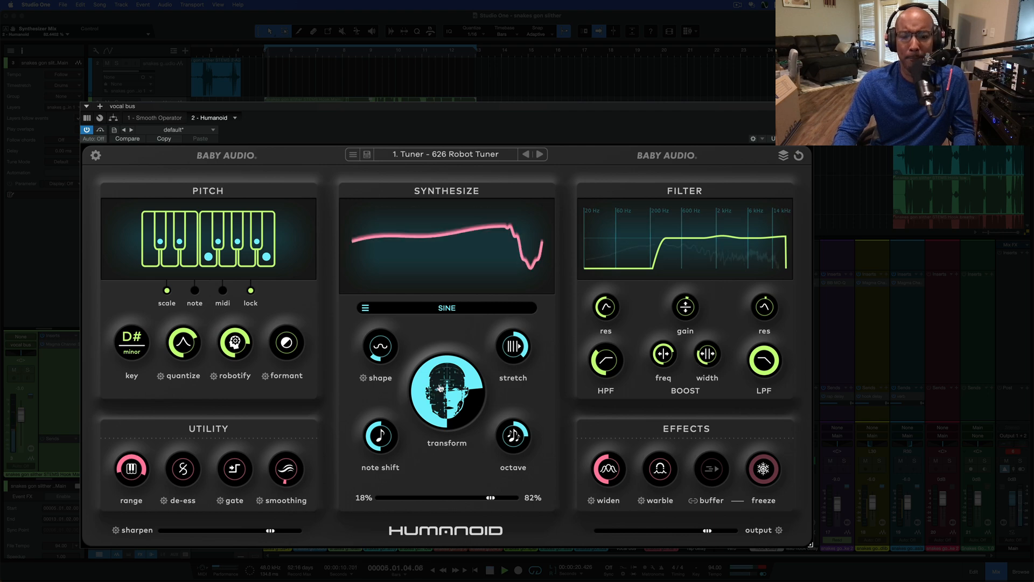
drag(441, 389, 435, 444)
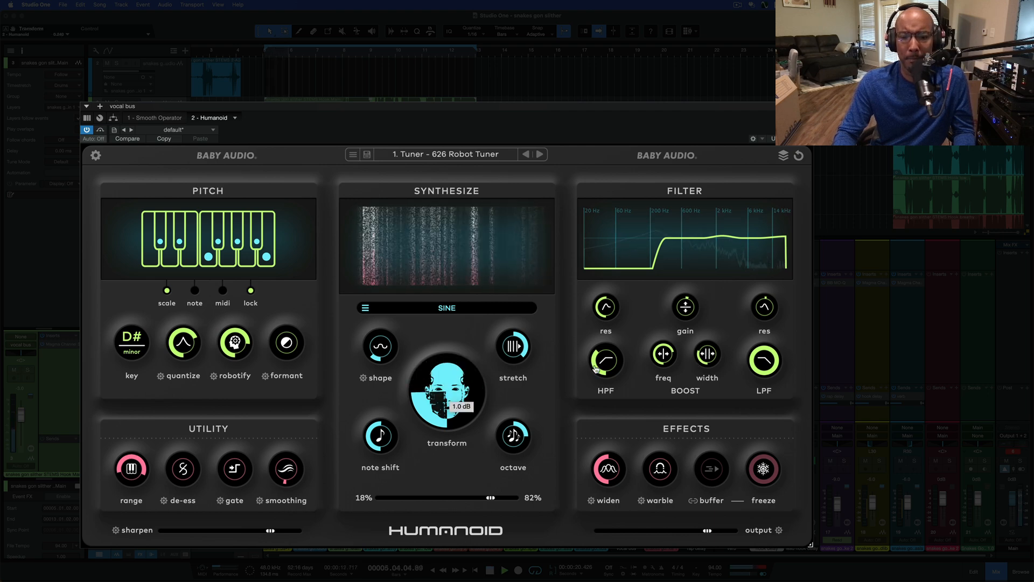
Audition the filter with the high-pass cutoff at about 87 Hz, low-pass at about 4926 Hz and raised high-pass resonance, and stop playback
mouse_move(595, 368)
mouse_down()
mouse_move(600, 328)
mouse_move(588, 361)
mouse_up()
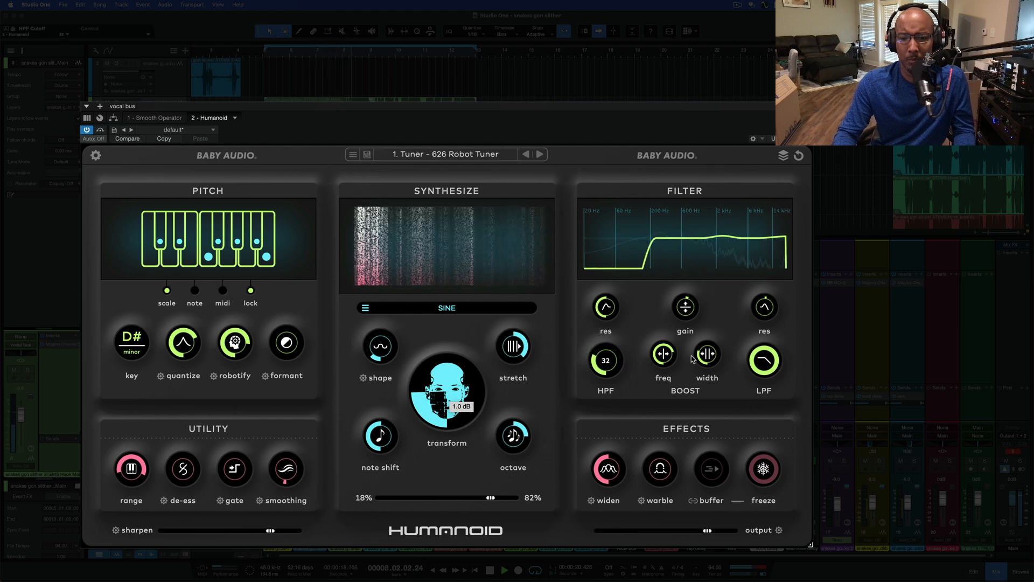
drag(764, 360, 757, 399)
drag(606, 307, 625, 235)
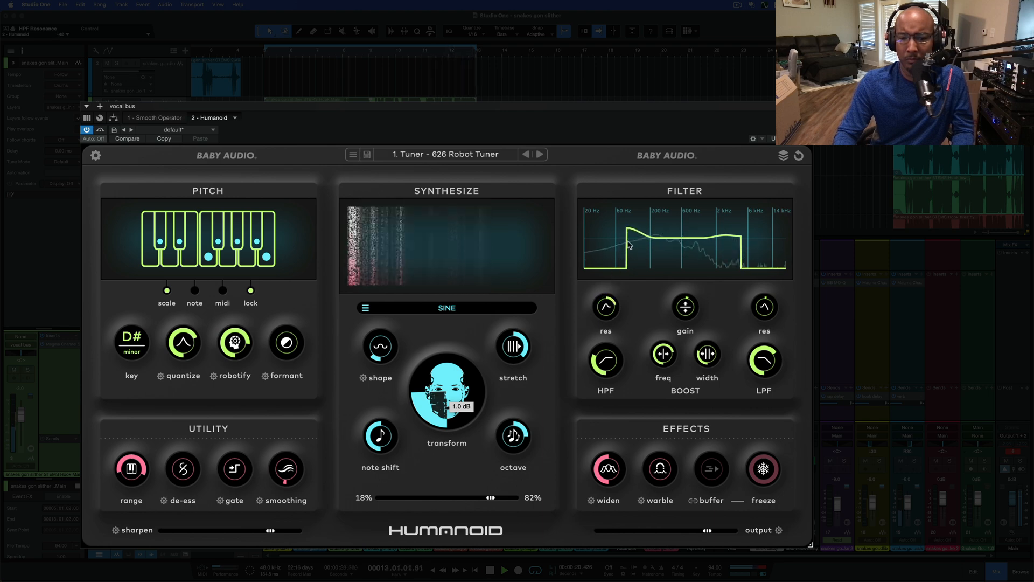
key(space)
Reset the high-pass resonance, high-pass cutoff and low-pass cutoff to their default values
double_click(606, 311)
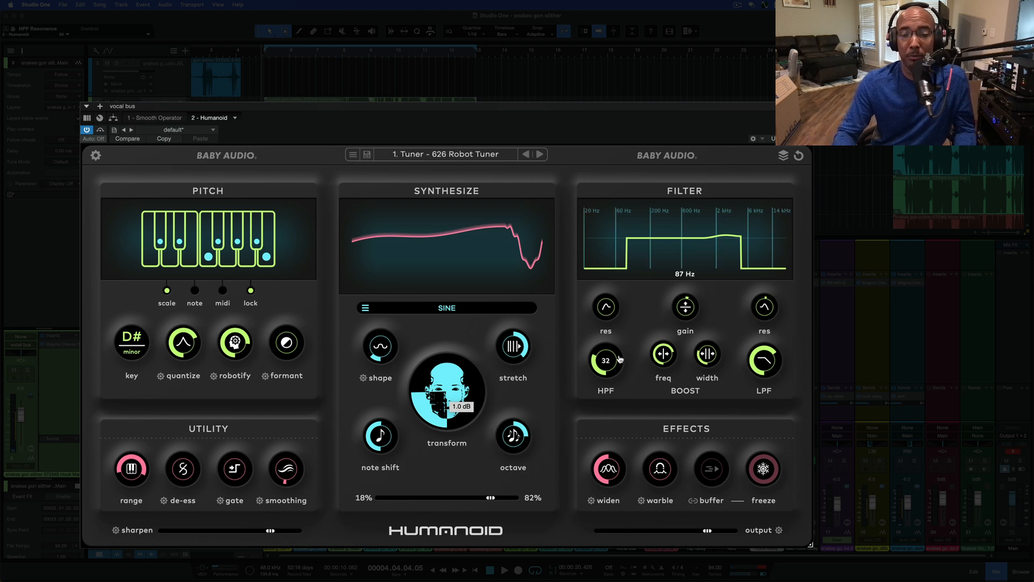
double_click(619, 359)
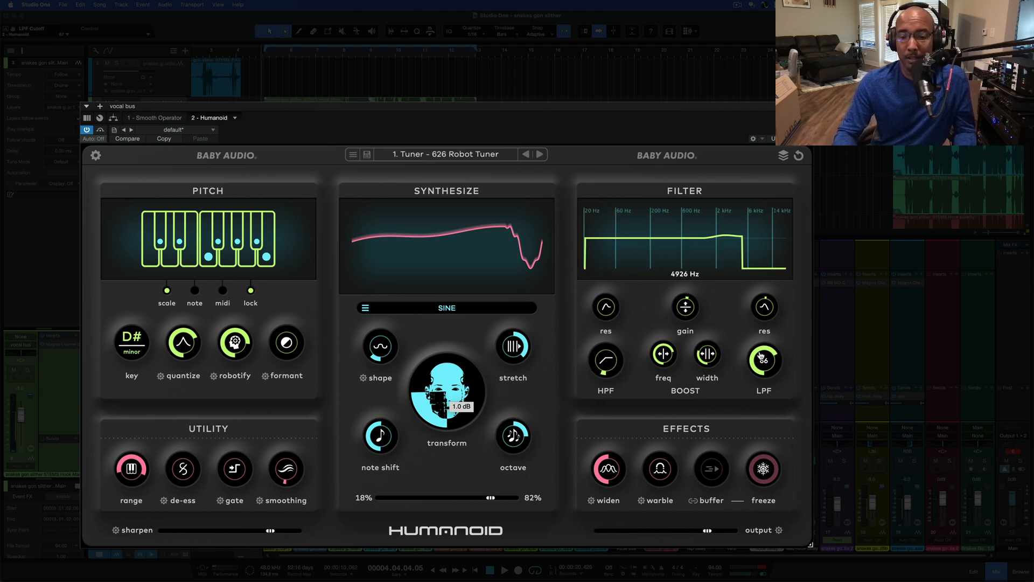
double_click(761, 357)
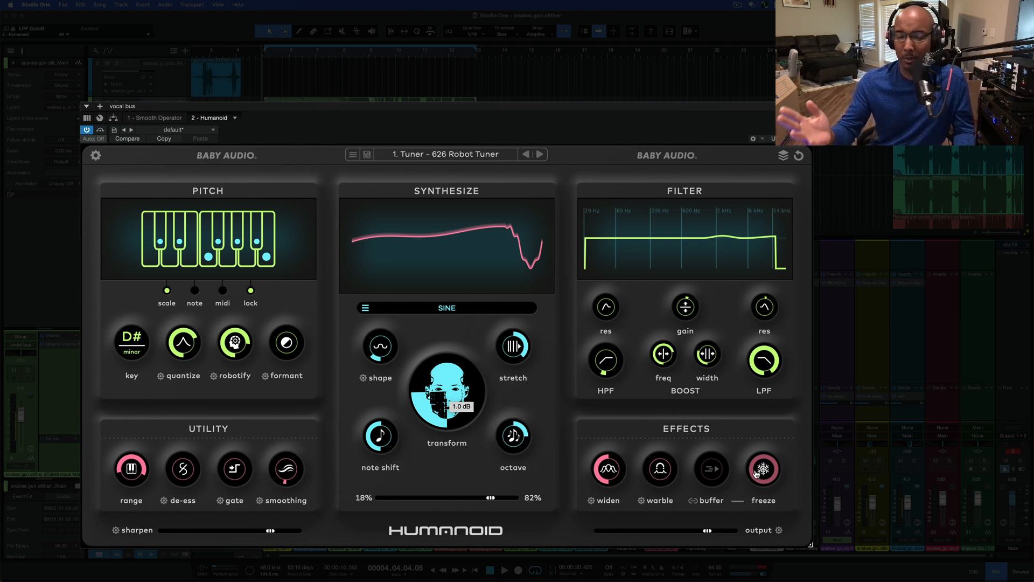
Play the looped vocals, turn on the freeze effect to audition it, and stop playback
key(space)
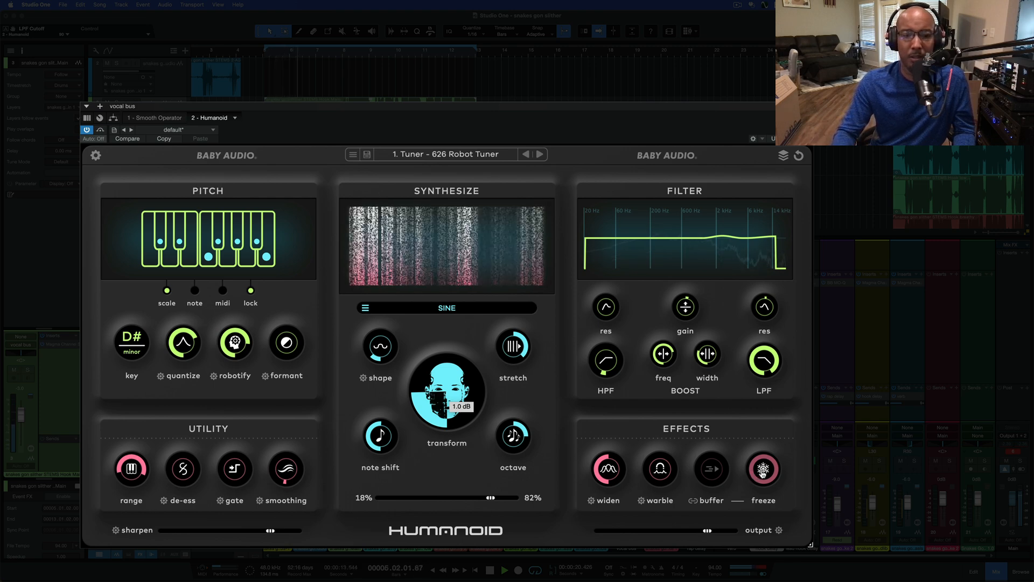
click(763, 473)
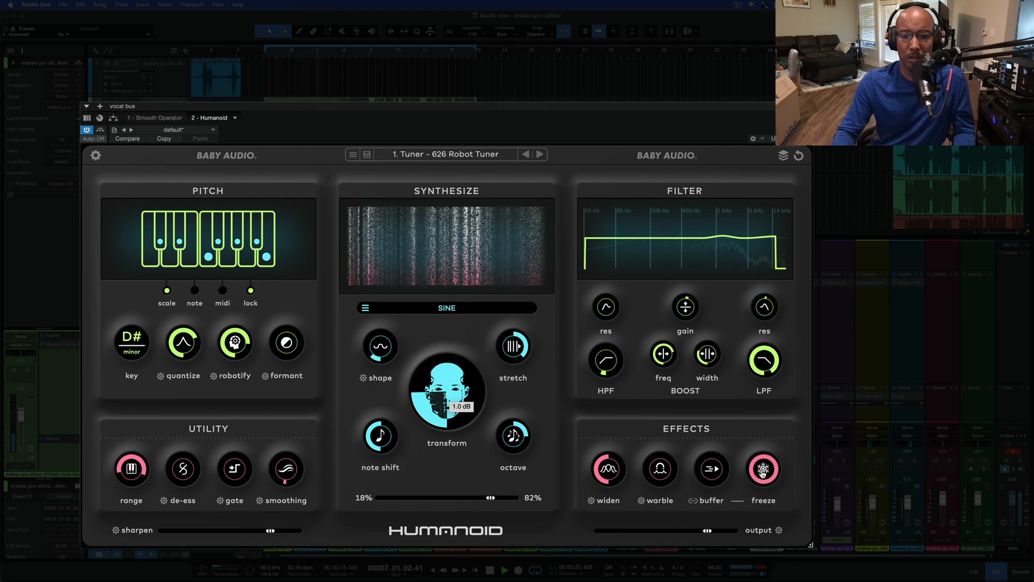
key(space)
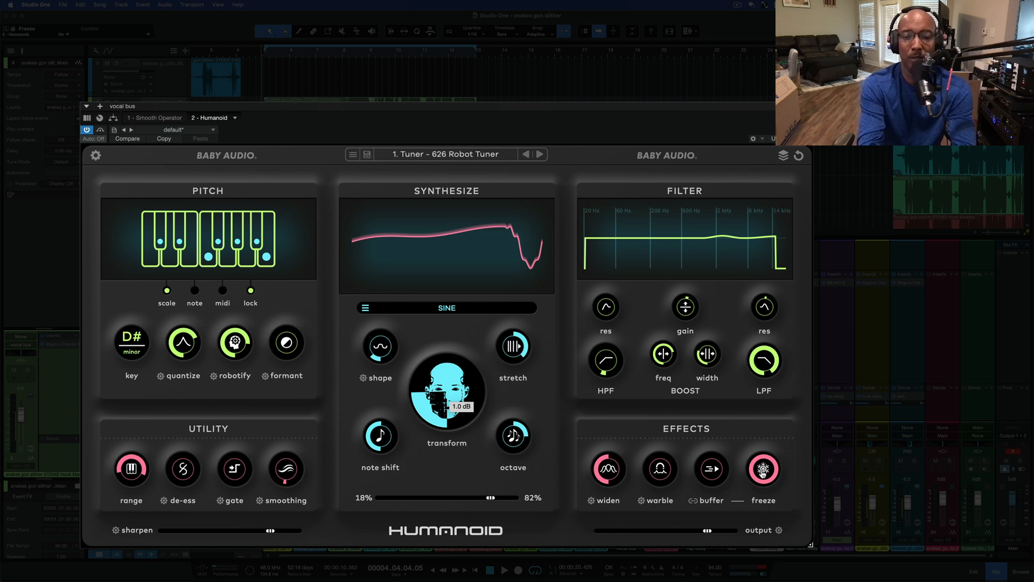
Review the calibration settings of quantize, robotify and formant, ending on the quantize calibration
click(160, 376)
click(214, 376)
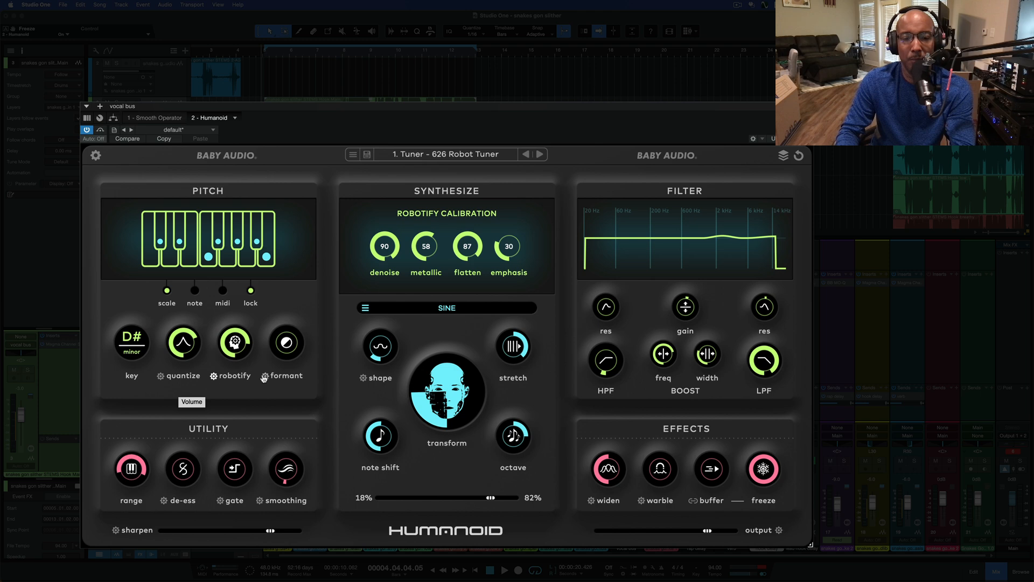
click(264, 376)
click(214, 376)
click(160, 377)
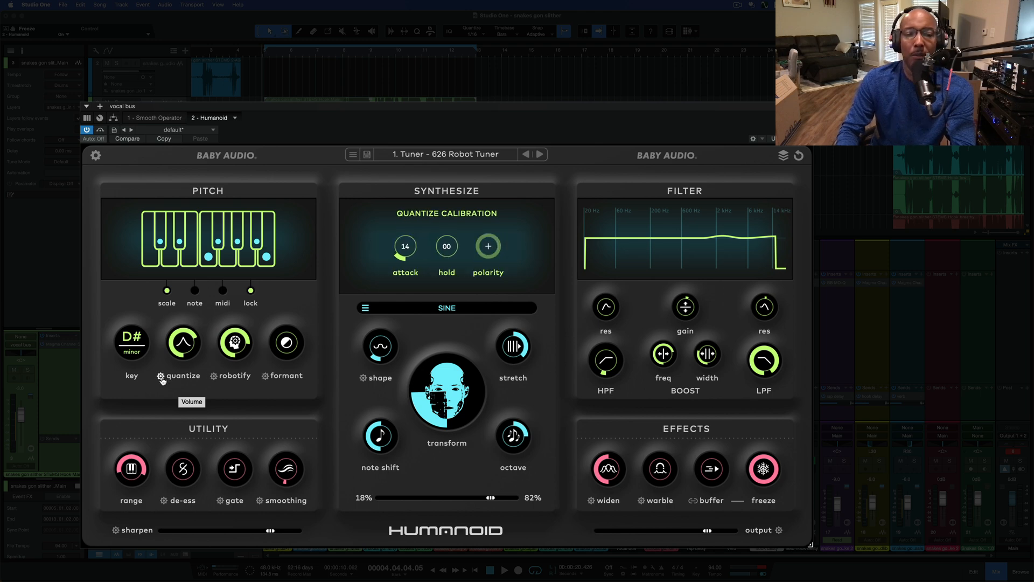